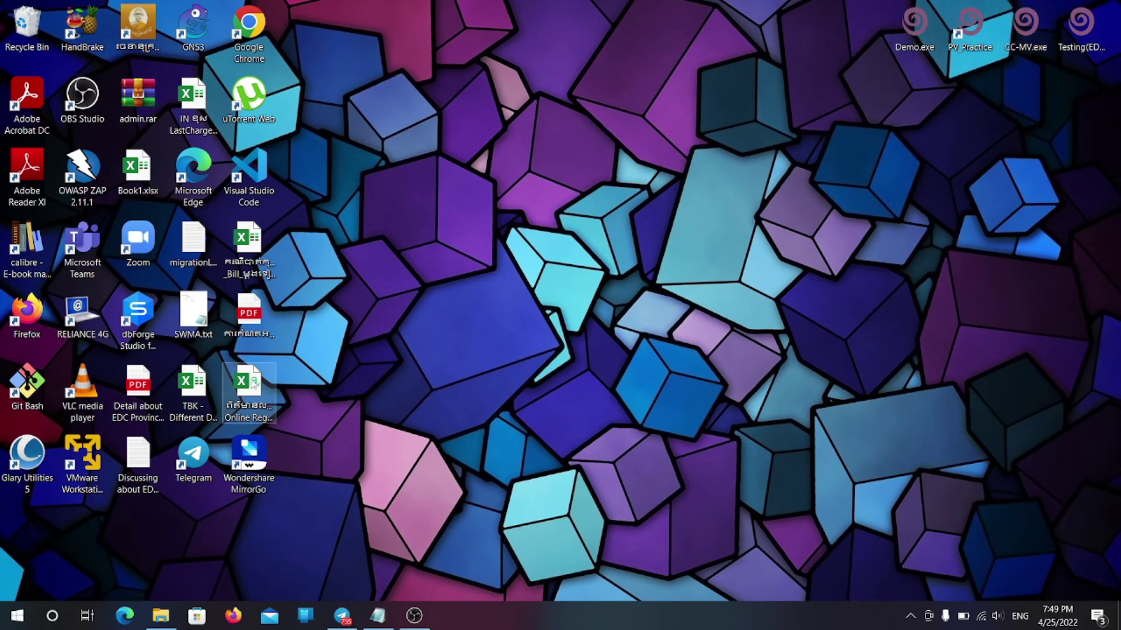
Examine the folders and files of the admin project in C:\xampp\htdocs.
{"action": "left_click", "coordinate": [159, 616]}
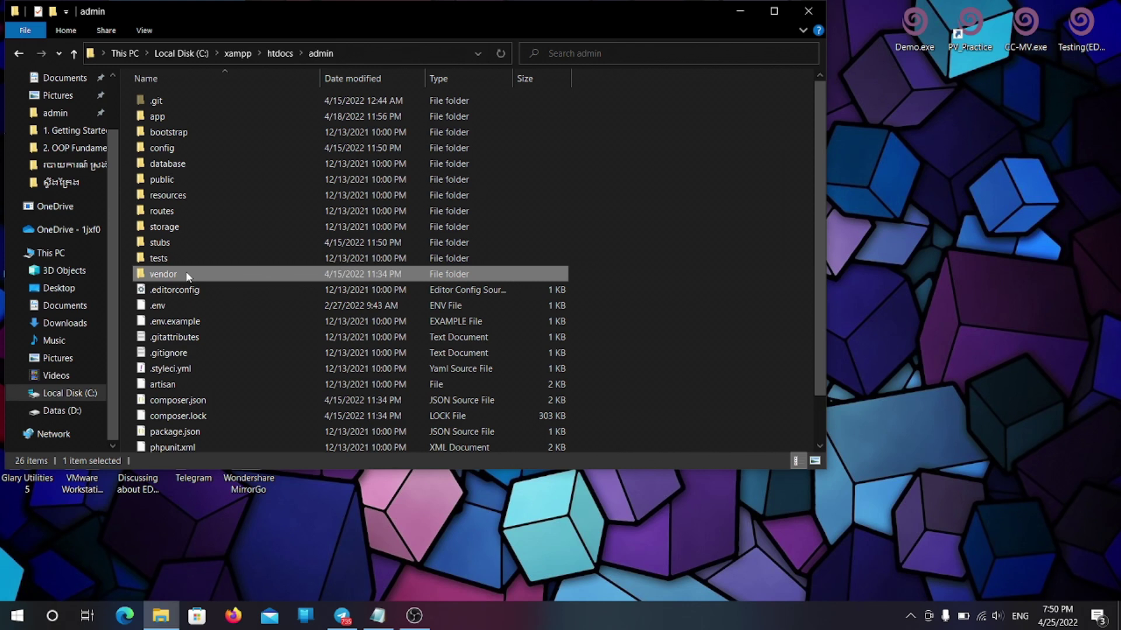
{"action": "scroll", "coordinate": [192, 321], "scroll_direction": "down", "scroll_amount": 1}
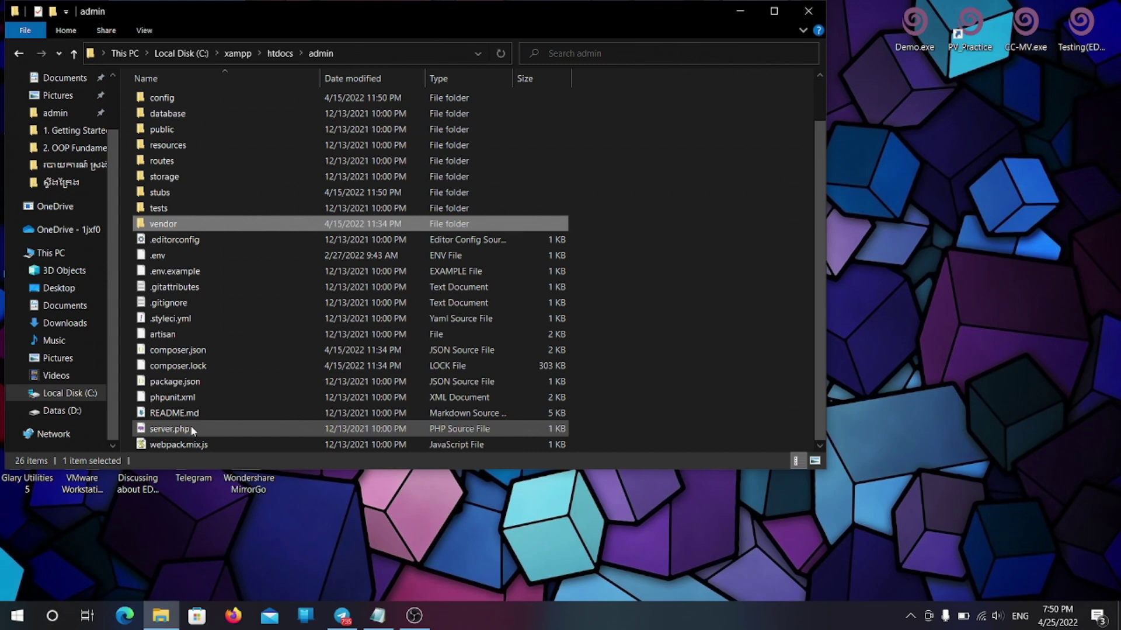
{"action": "left_click", "coordinate": [182, 382]}
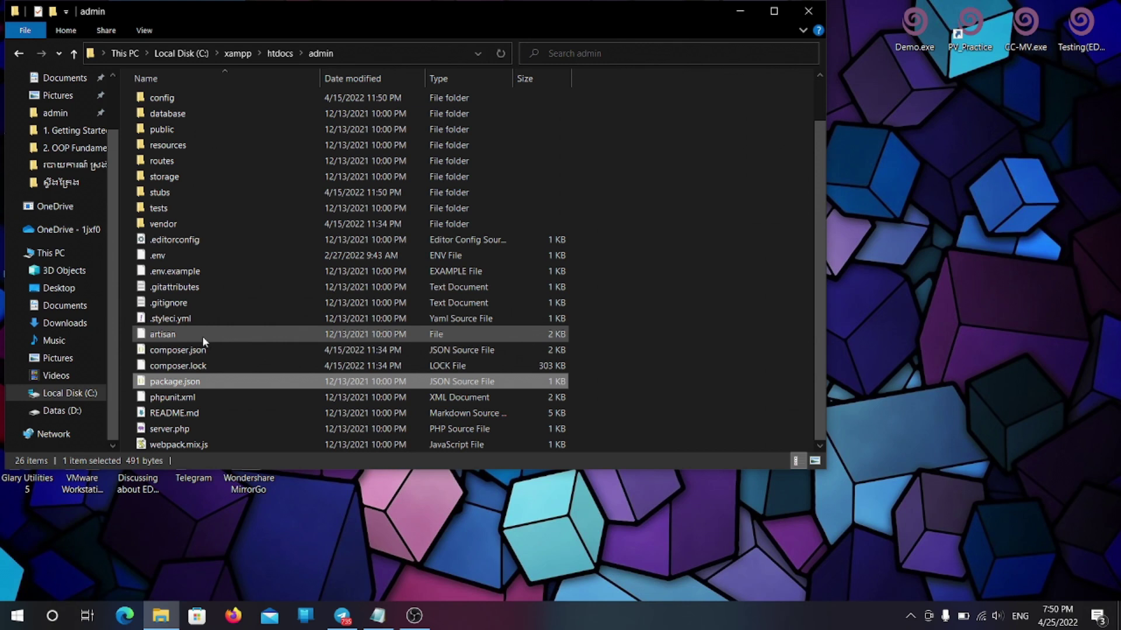
{"action": "scroll", "coordinate": [202, 337], "scroll_direction": "up", "scroll_amount": 3}
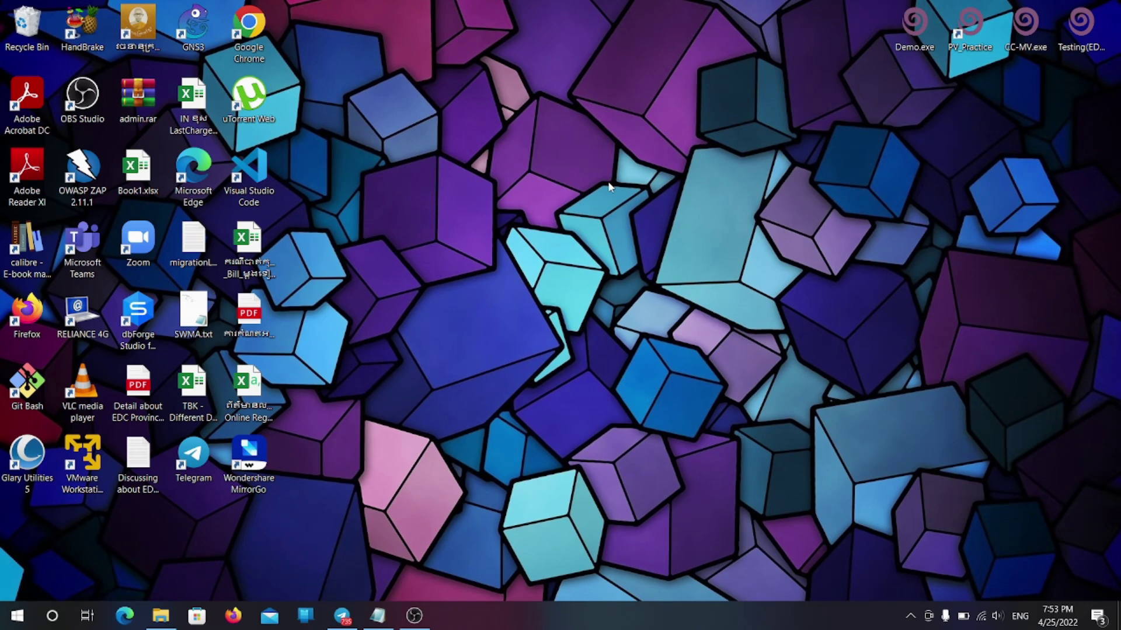
Switch to Firefox and go to gitlab.com.
{"action": "left_click", "coordinate": [233, 615]}
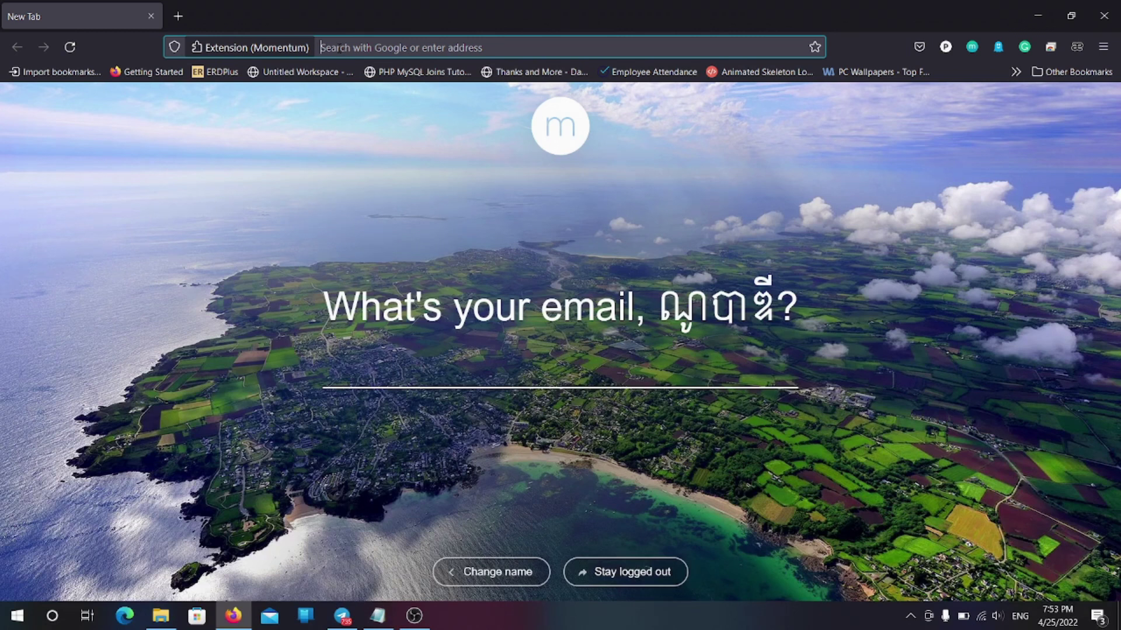
{"action": "left_click", "coordinate": [340, 48]}
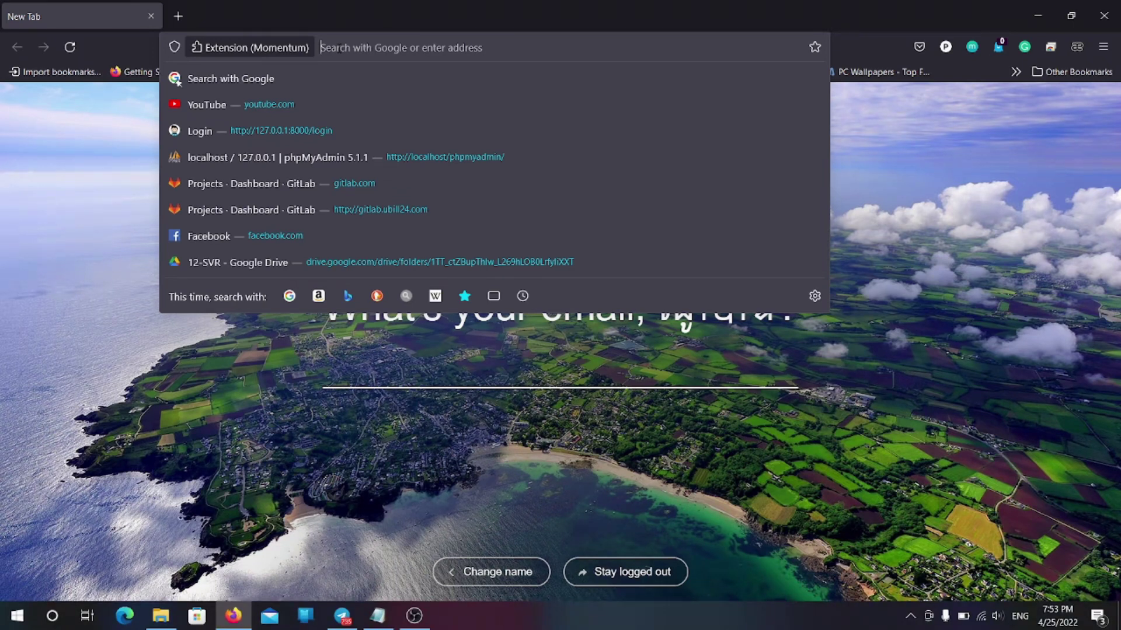
{"action": "type", "text": "git"}
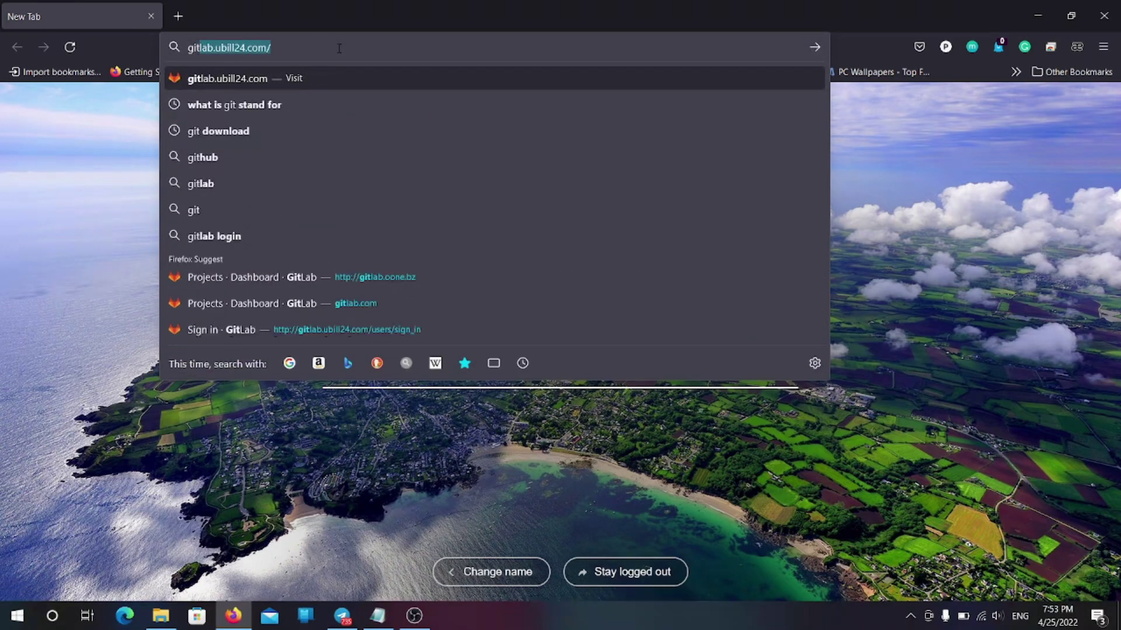
{"action": "type", "text": "la"}
{"action": "key", "text": "BackSpace"}
{"action": "key", "text": "BackSpace"}
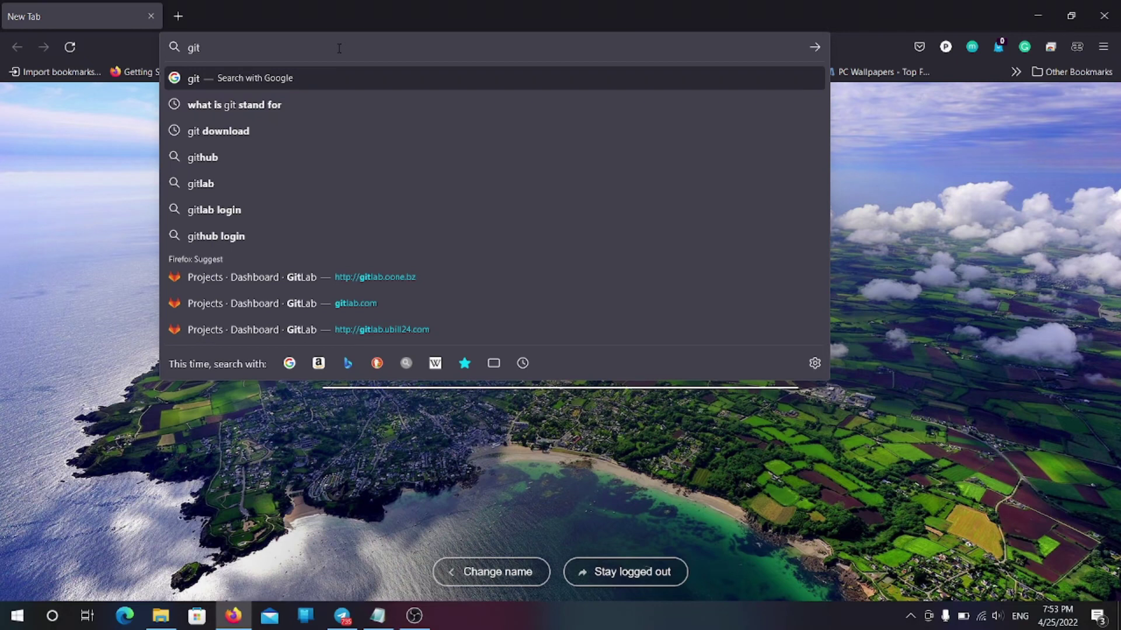
{"action": "type", "text": "lab.com"}
{"action": "key", "text": "Return"}
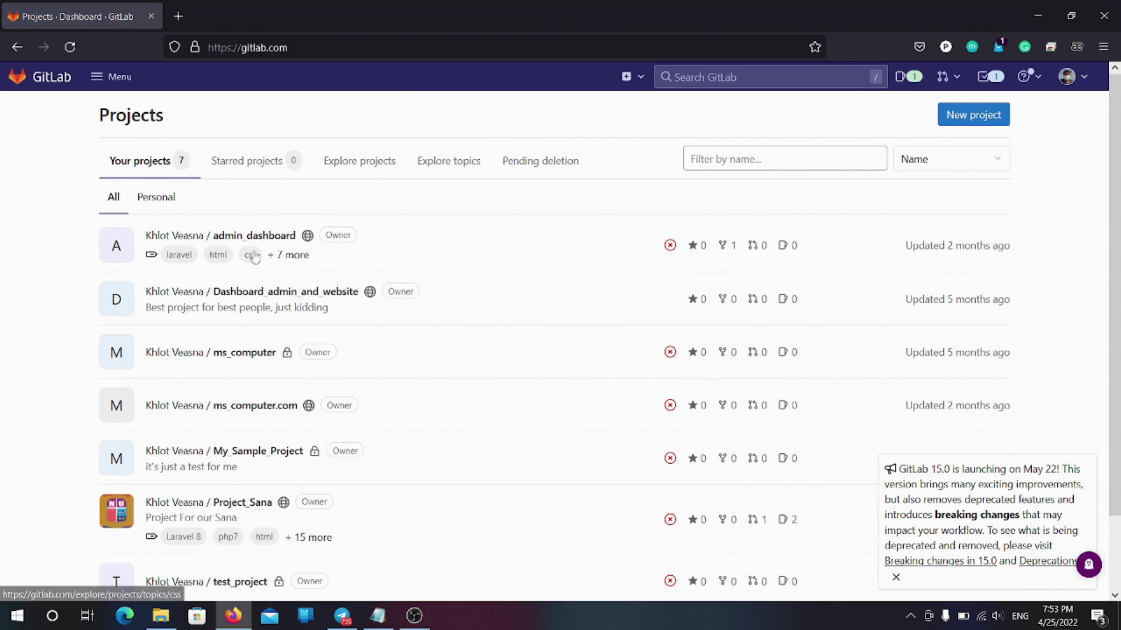
Open the Project_Sana project and switch its repository to the master branch.
{"action": "scroll", "coordinate": [254, 254], "scroll_direction": "down", "scroll_amount": 2}
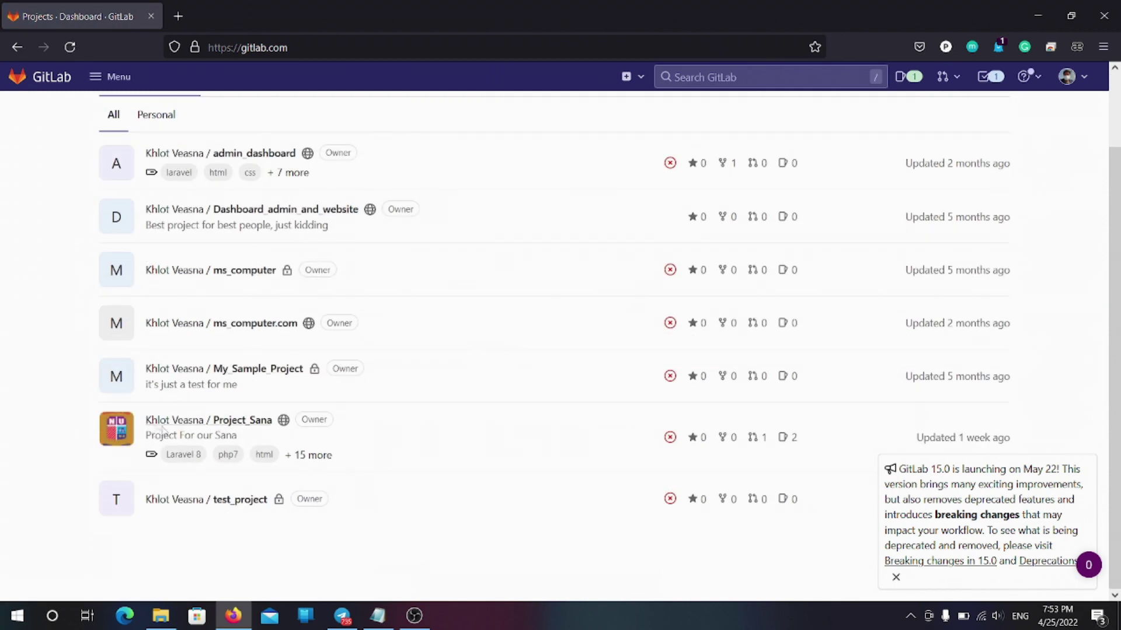
{"action": "left_click", "coordinate": [231, 427]}
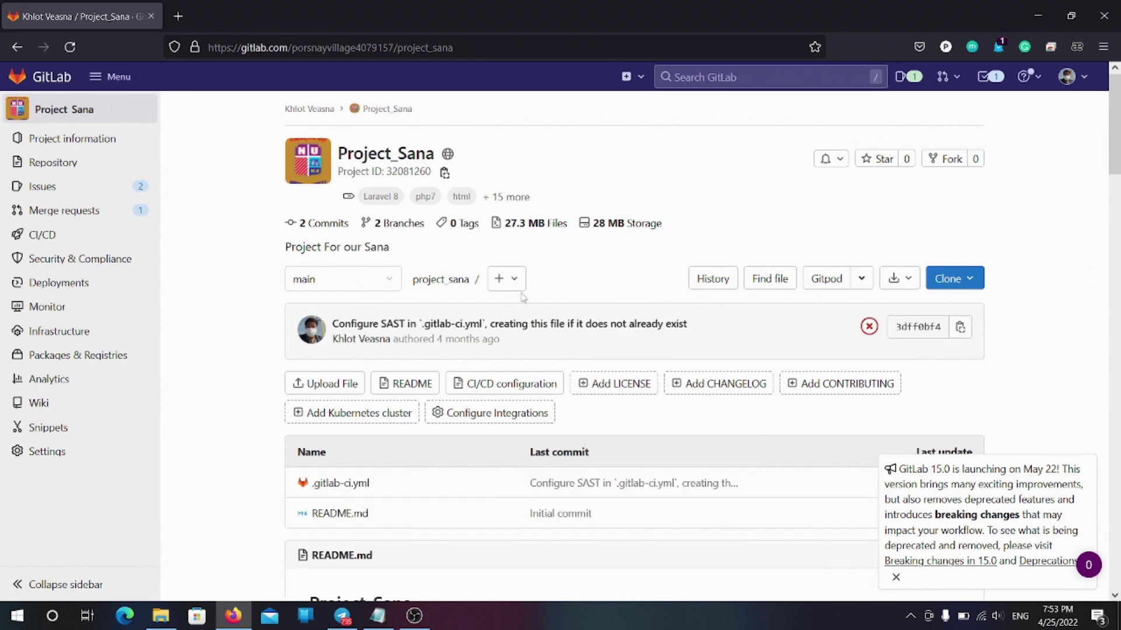
{"action": "scroll", "coordinate": [523, 297], "scroll_direction": "down", "scroll_amount": 3}
{"action": "scroll", "coordinate": [472, 292], "scroll_direction": "up", "scroll_amount": 3}
{"action": "left_click", "coordinate": [371, 279]}
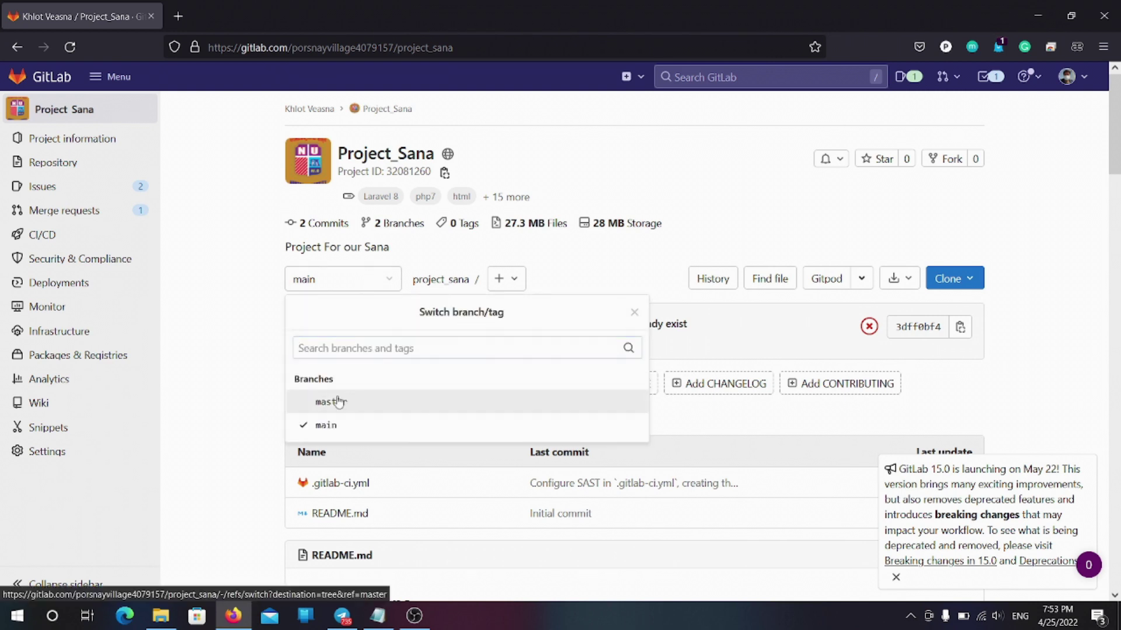
{"action": "left_click", "coordinate": [339, 402]}
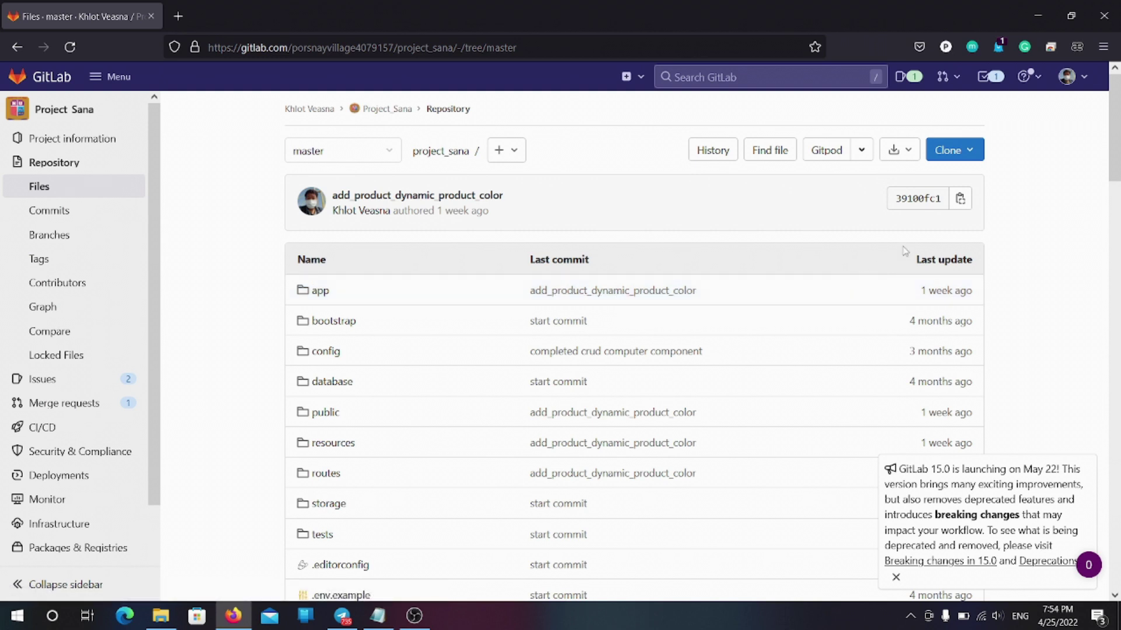
Copy the HTTPS clone URL of the project_sana repository.
{"action": "left_click", "coordinate": [971, 153]}
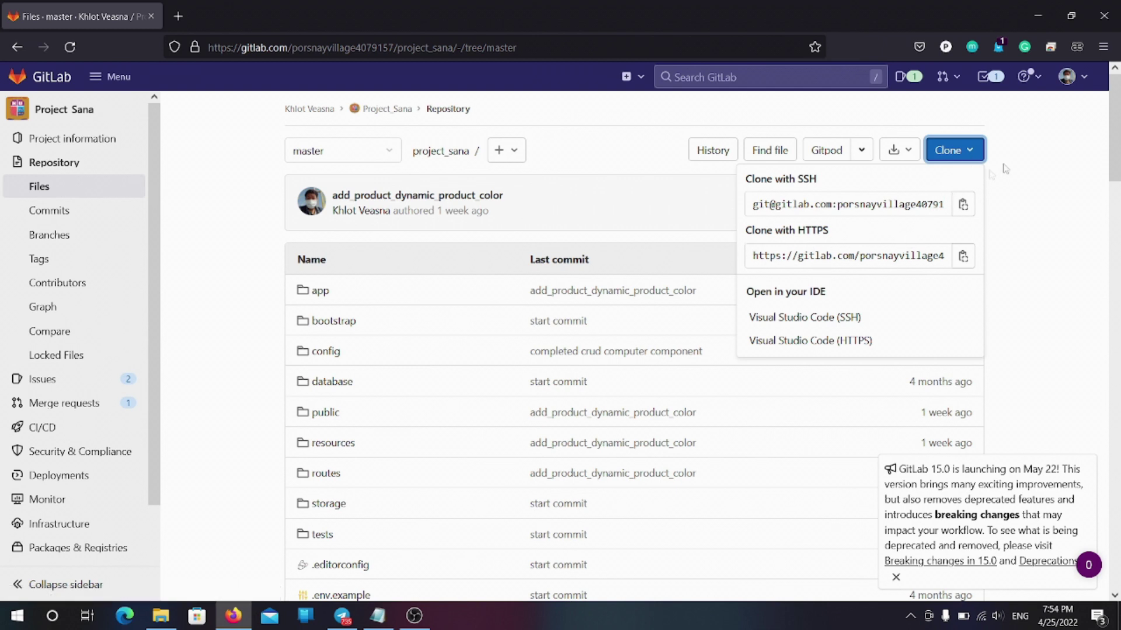
{"action": "left_click", "coordinate": [952, 153]}
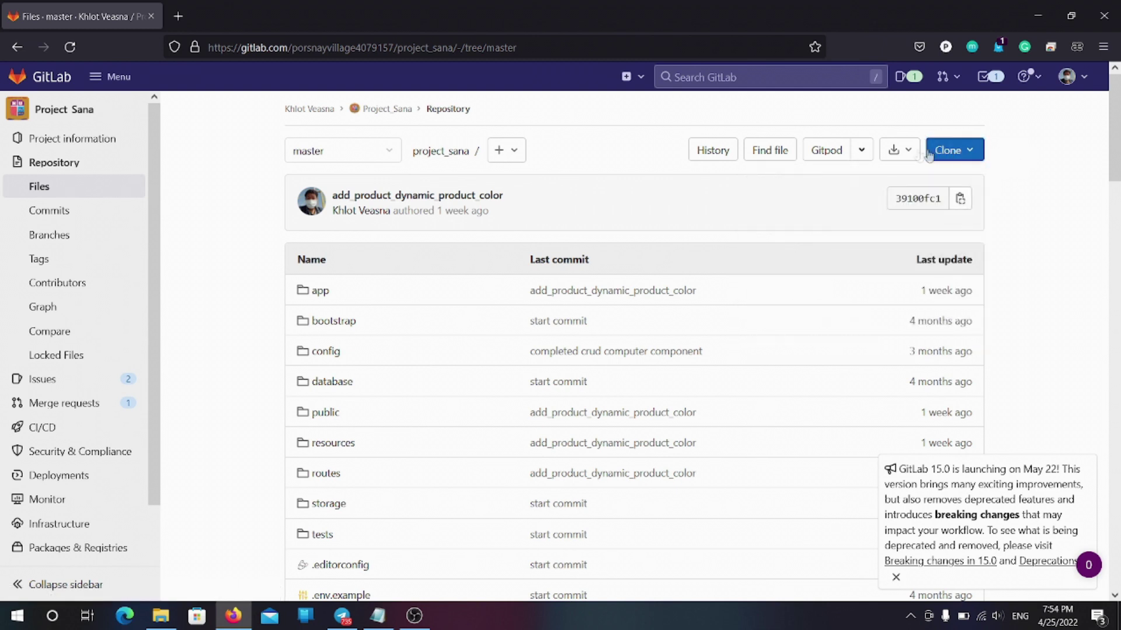
{"action": "left_click", "coordinate": [970, 153]}
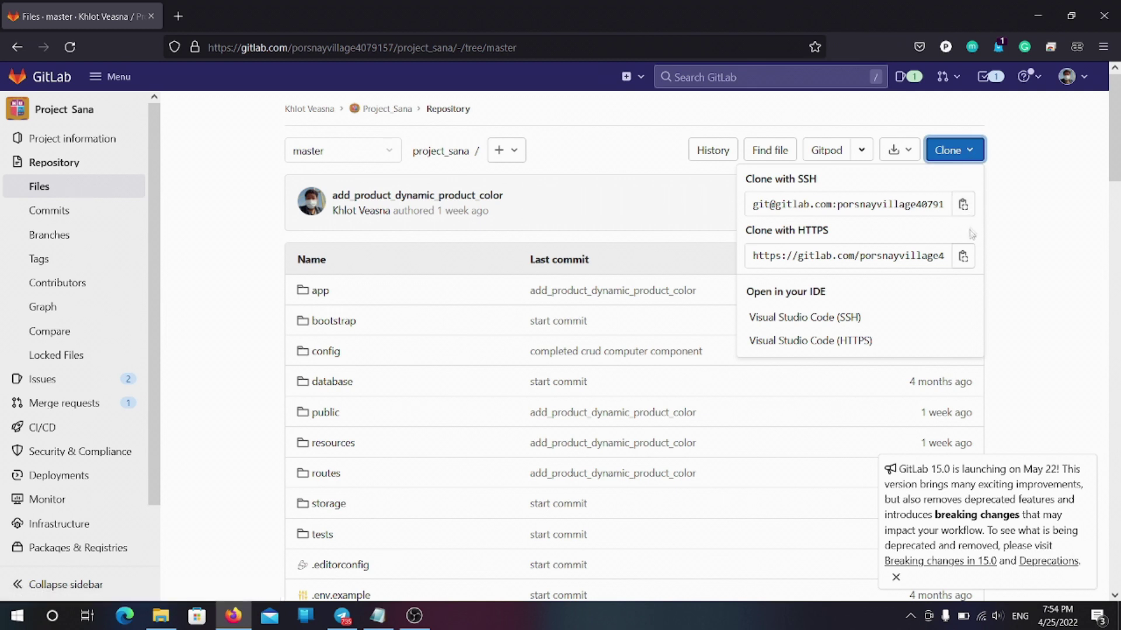
{"action": "left_click", "coordinate": [963, 255]}
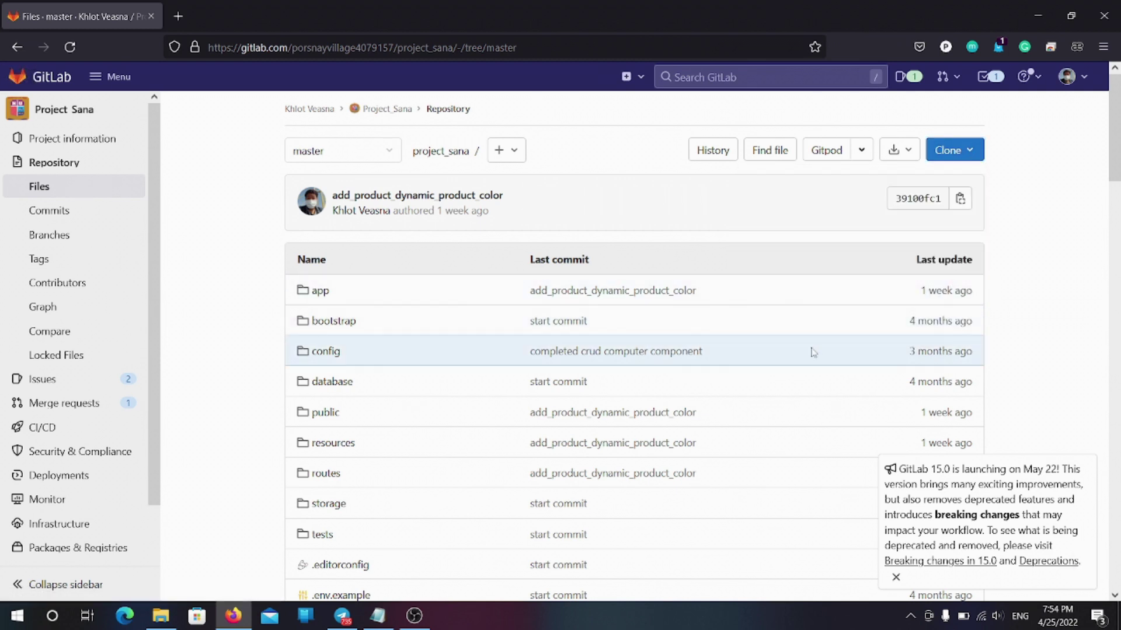
Switch to Git Bash, paste the copied repository URL at the prompt, and close the terminal without running it.
{"action": "key", "text": "super"}
{"action": "type", "text": "git"}
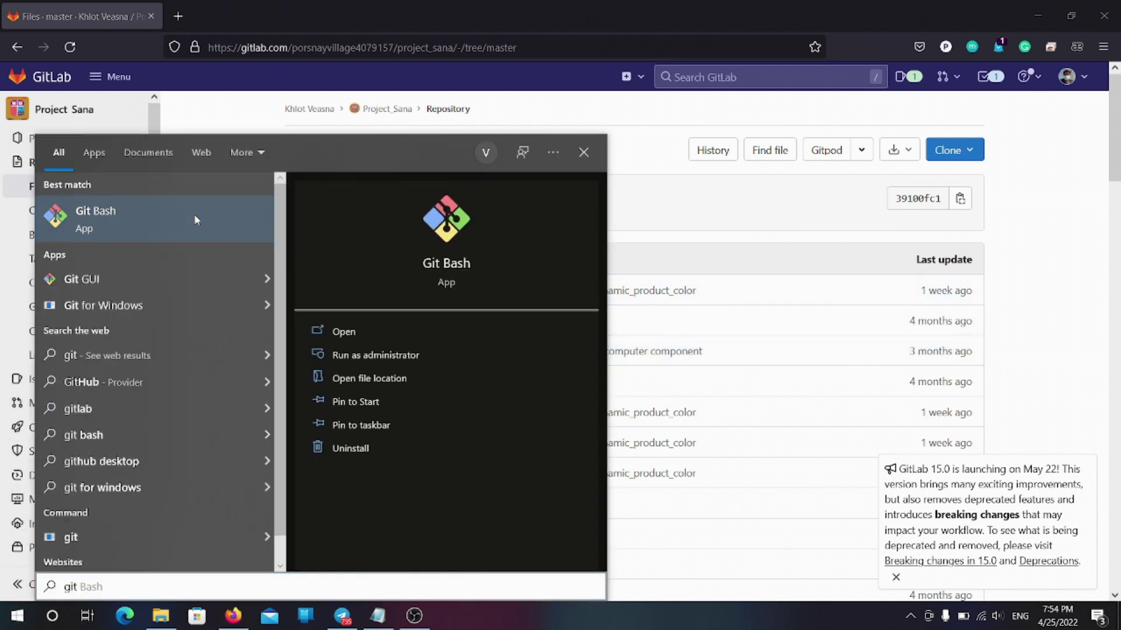
{"action": "left_click", "coordinate": [197, 219]}
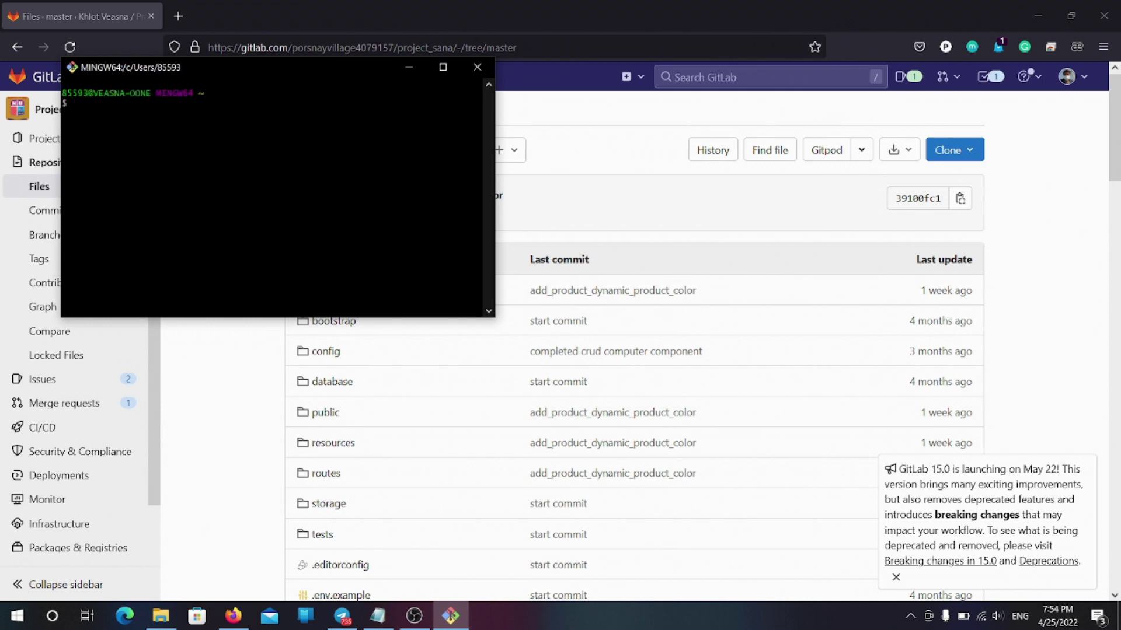
{"action": "key", "text": "ctrl+v"}
{"action": "right_click", "coordinate": [96, 119]}
{"action": "left_click", "coordinate": [136, 158]}
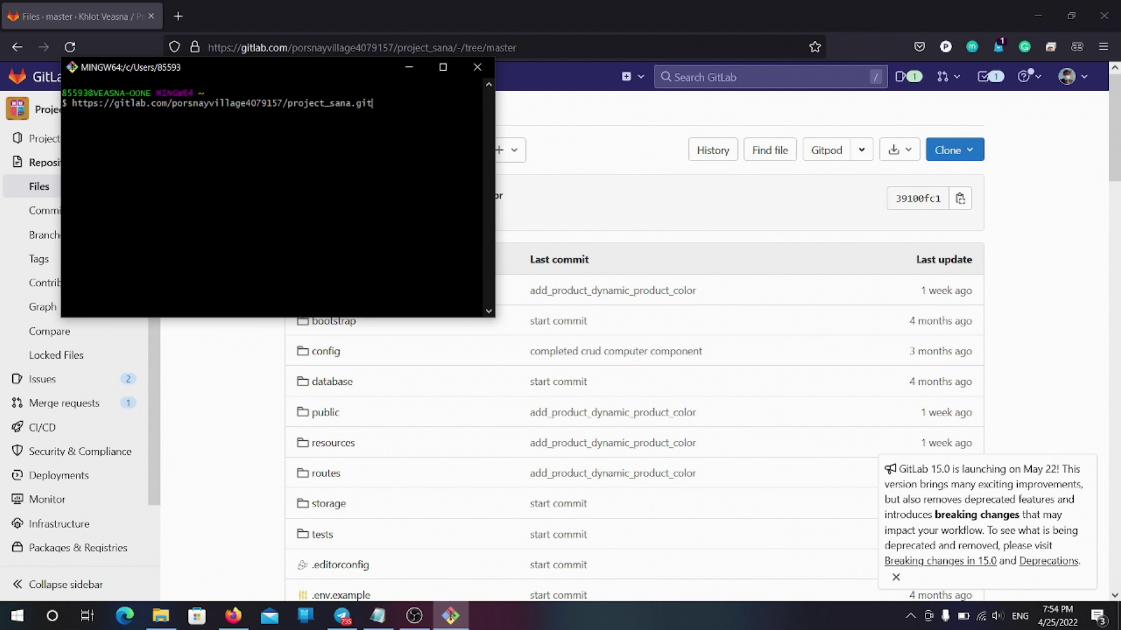
{"action": "left_click", "coordinate": [486, 70]}
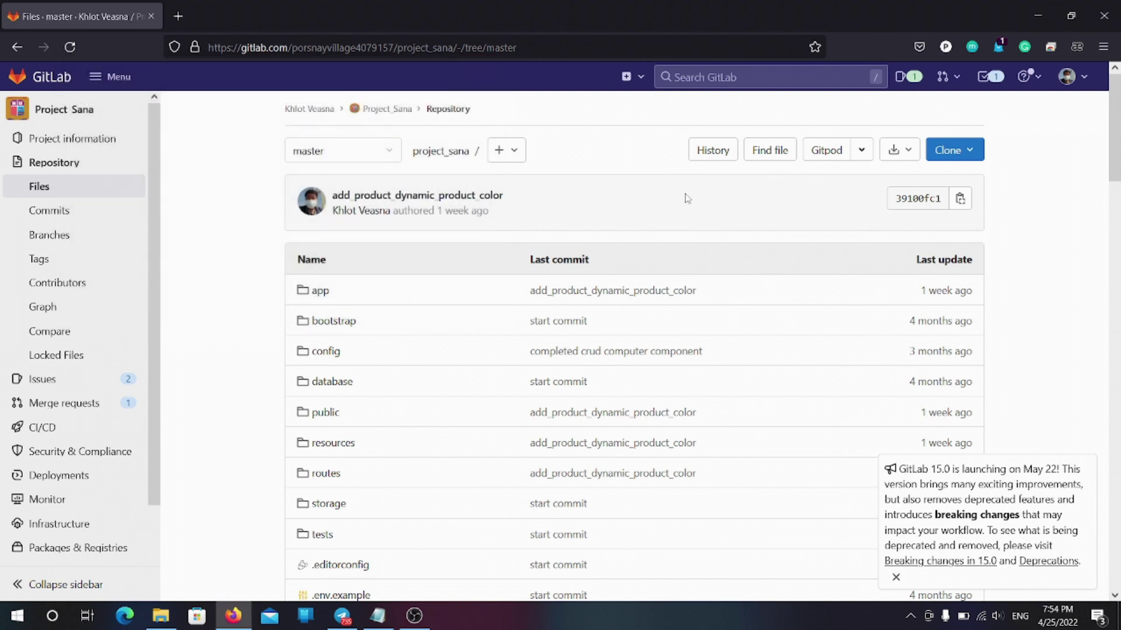
Download the master branch source code as a zip and look through the Downloads folder in File Explorer.
{"action": "left_click", "coordinate": [912, 153]}
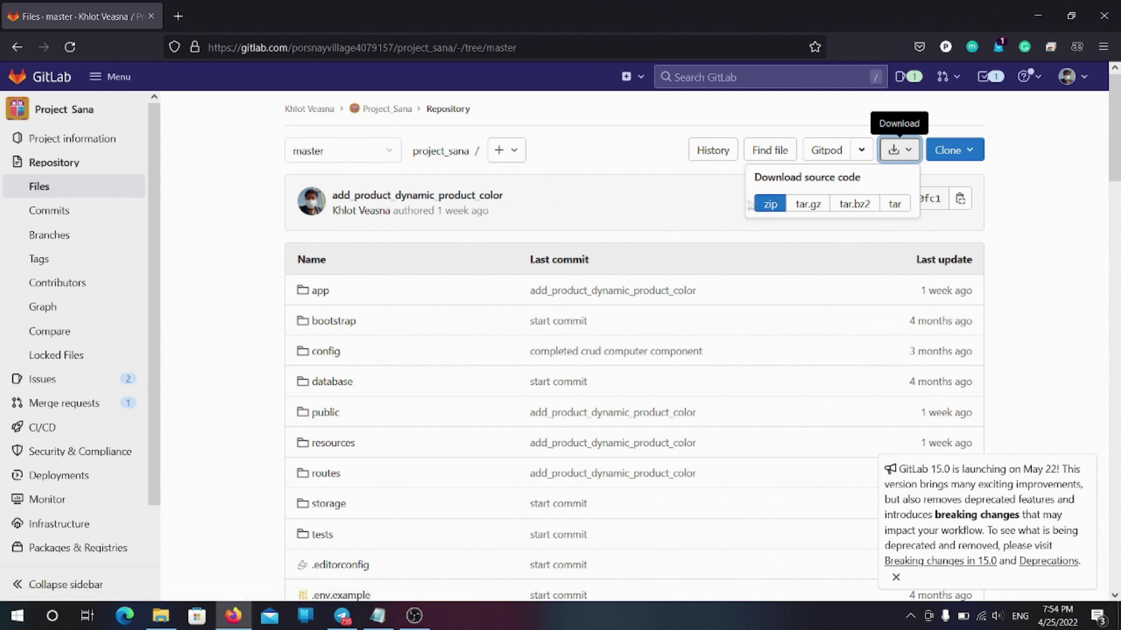
{"action": "left_click", "coordinate": [768, 205]}
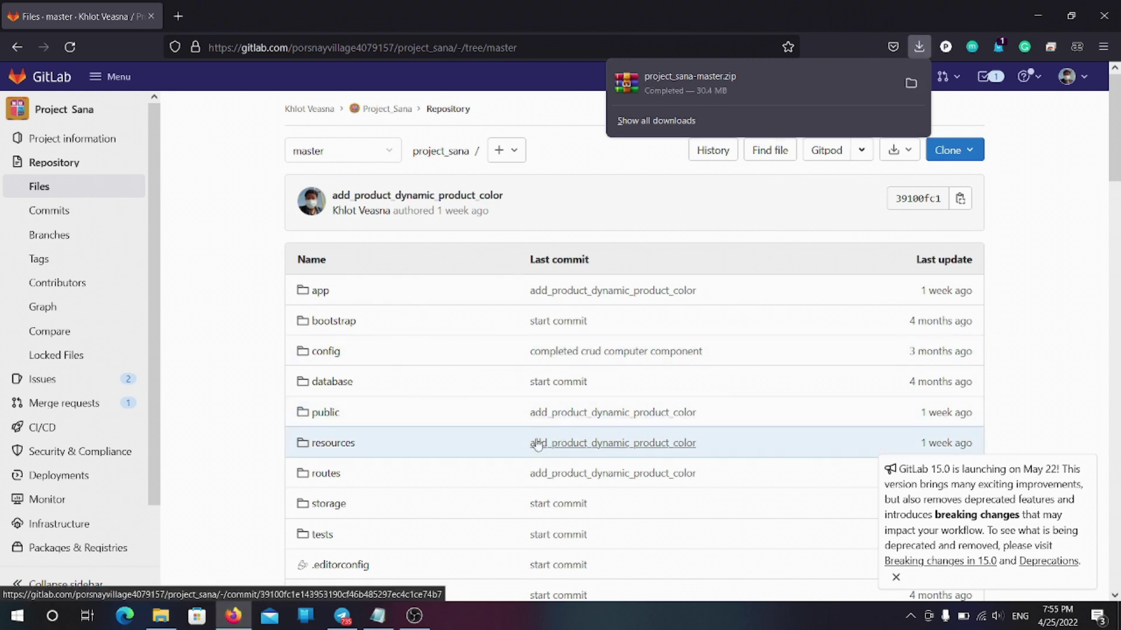
{"action": "left_click", "coordinate": [160, 616]}
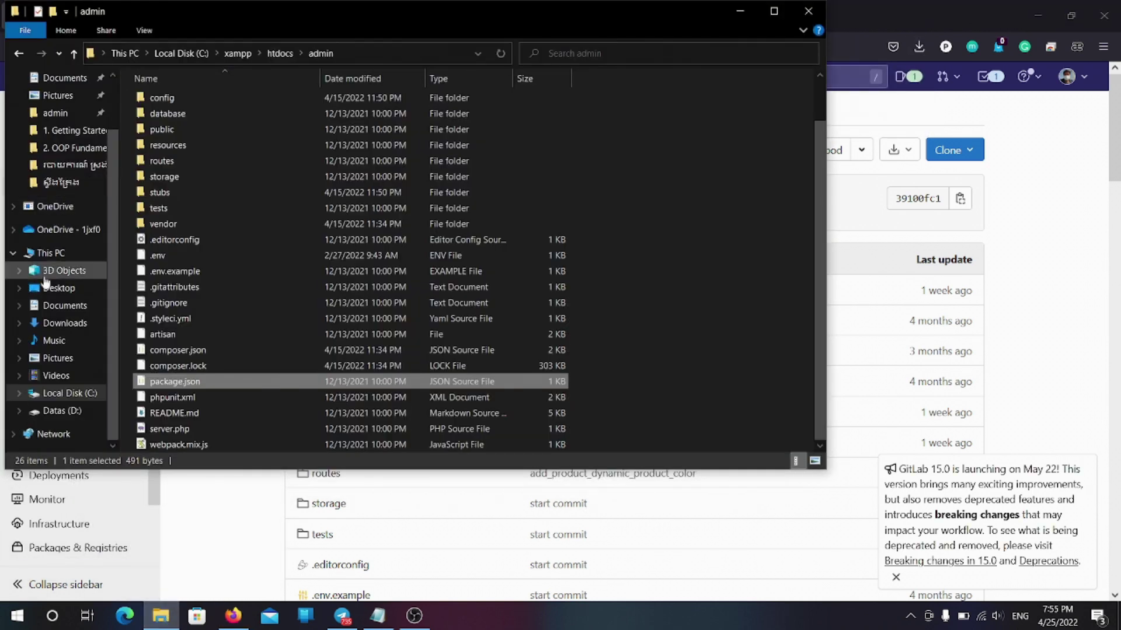
{"action": "left_click", "coordinate": [54, 322]}
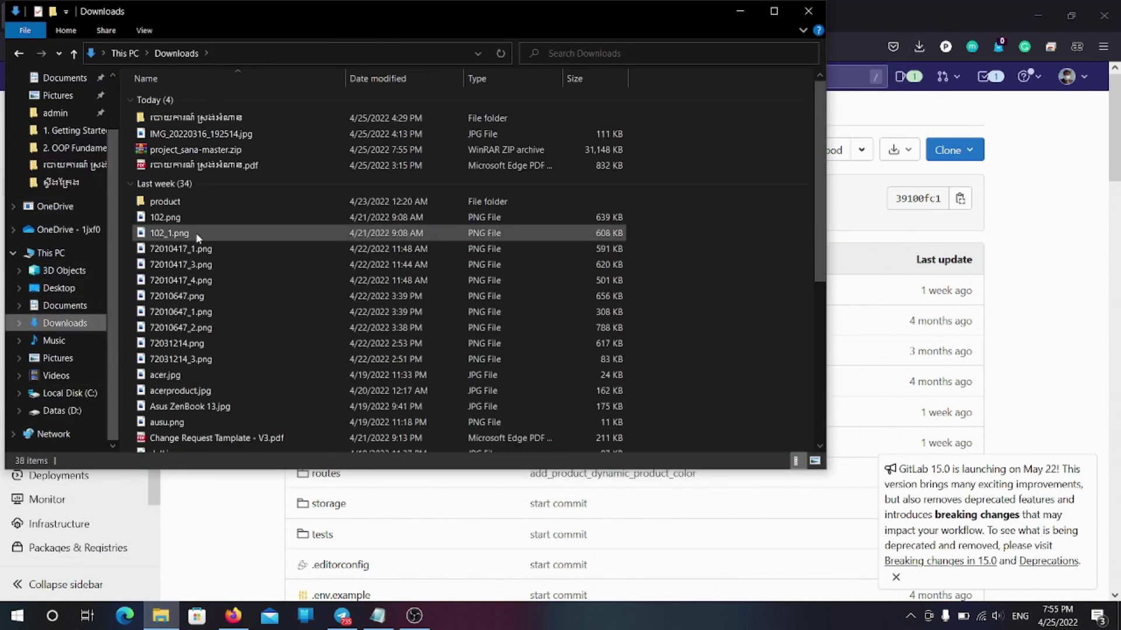
{"action": "scroll", "coordinate": [196, 236], "scroll_direction": "down", "scroll_amount": 2}
{"action": "scroll", "coordinate": [196, 236], "scroll_direction": "up", "scroll_amount": 2}
{"action": "scroll", "coordinate": [195, 232], "scroll_direction": "down", "scroll_amount": 6}
{"action": "scroll", "coordinate": [195, 251], "scroll_direction": "up", "scroll_amount": 6}
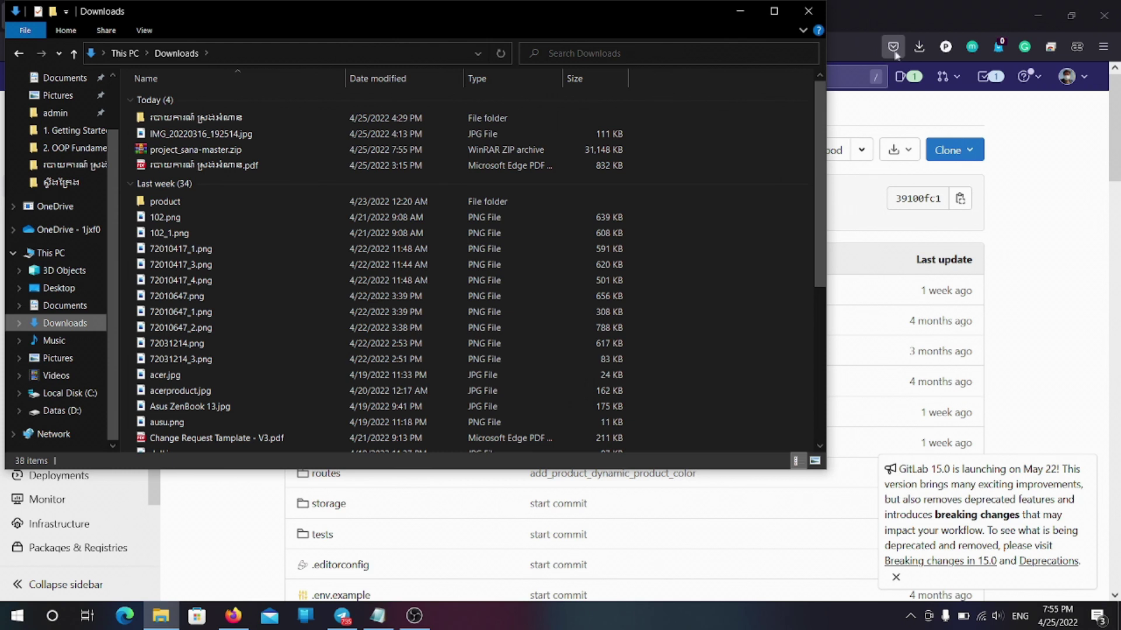
{"action": "left_click", "coordinate": [918, 47]}
{"action": "left_click", "coordinate": [688, 83]}
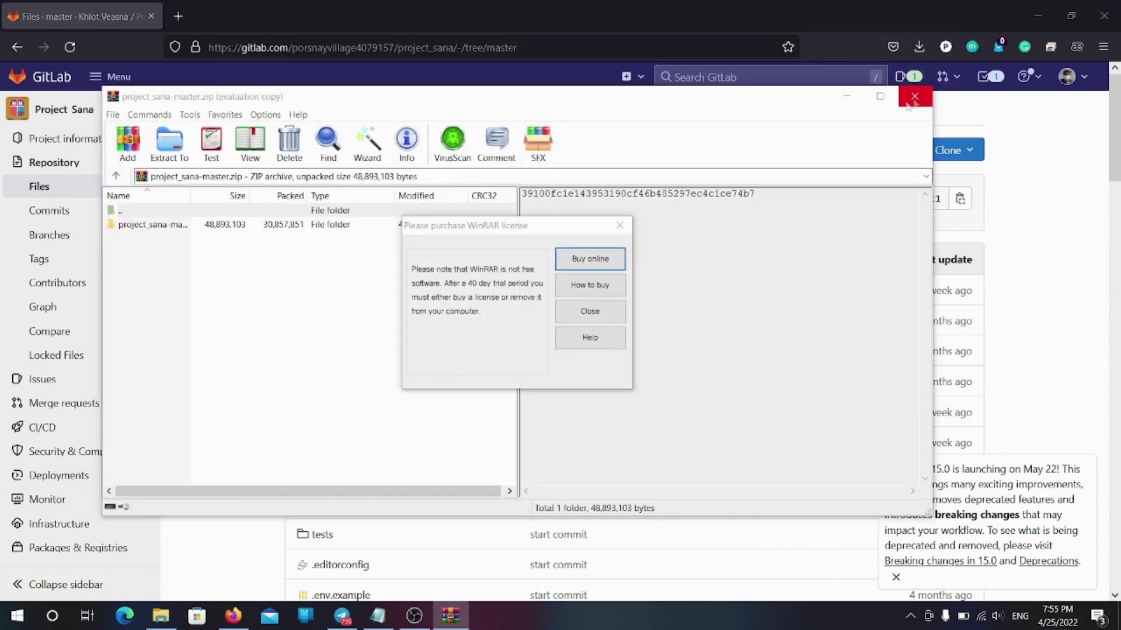
{"action": "left_click", "coordinate": [629, 228]}
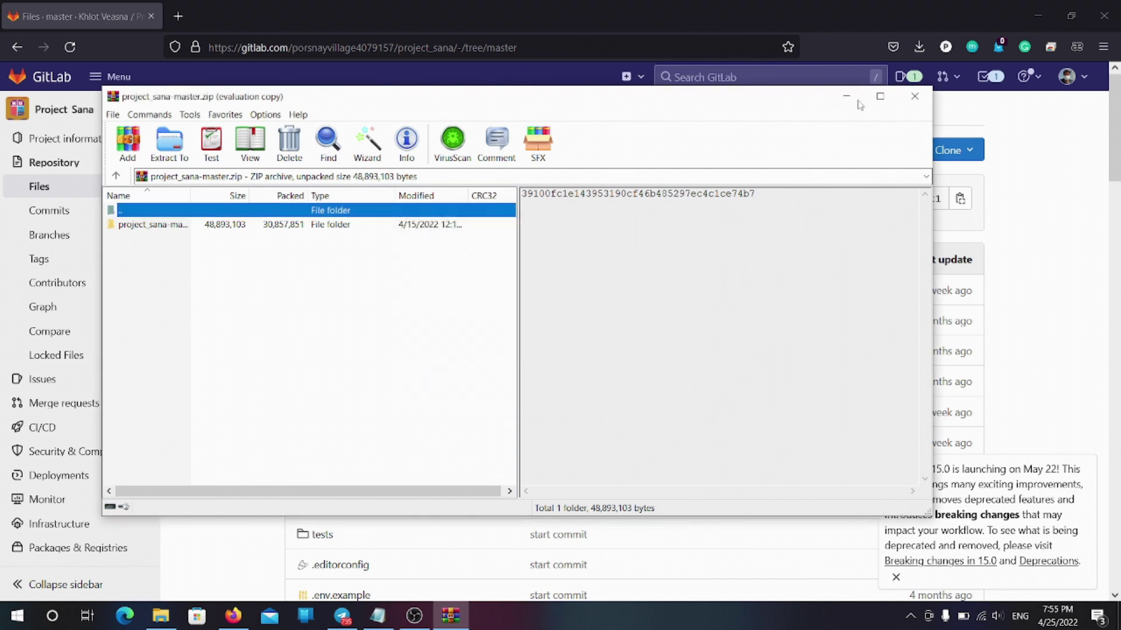
{"action": "left_click", "coordinate": [914, 96]}
Show the downloaded project_sana-master.zip in its containing folder.
{"action": "left_click", "coordinate": [919, 48]}
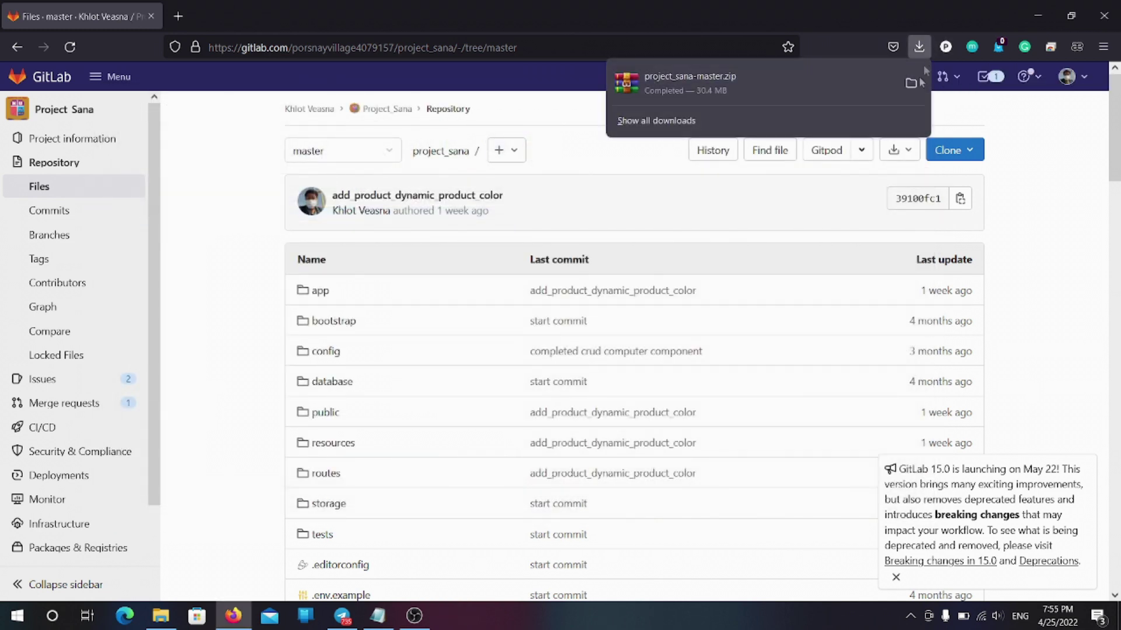
{"action": "left_click", "coordinate": [914, 85]}
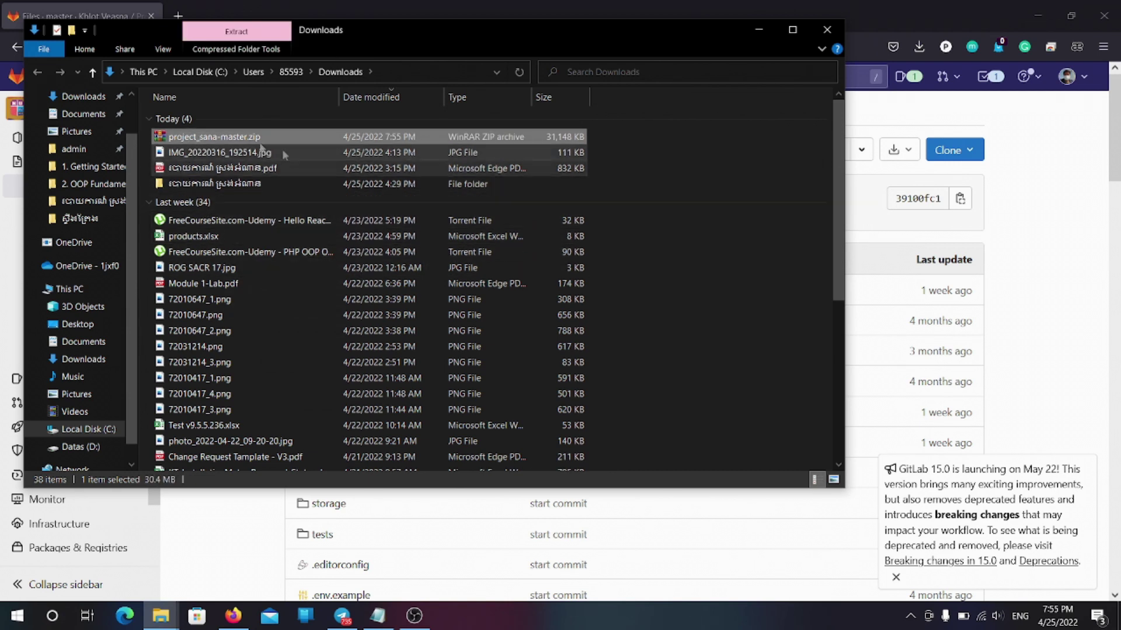
{"action": "left_click", "coordinate": [215, 166]}
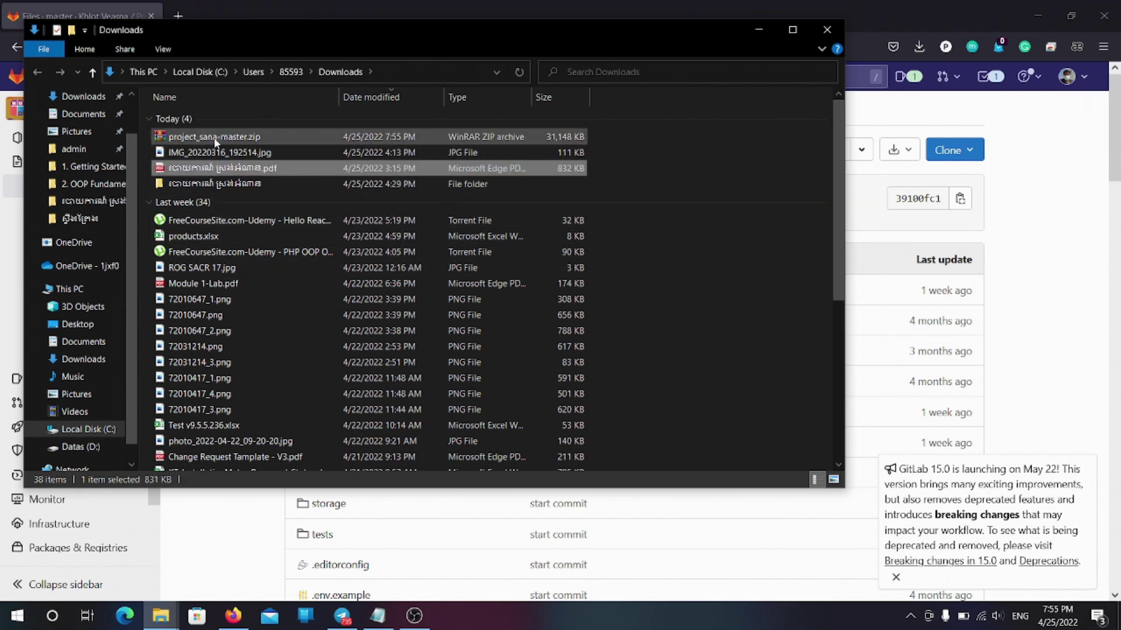
{"action": "key", "text": "Return"}
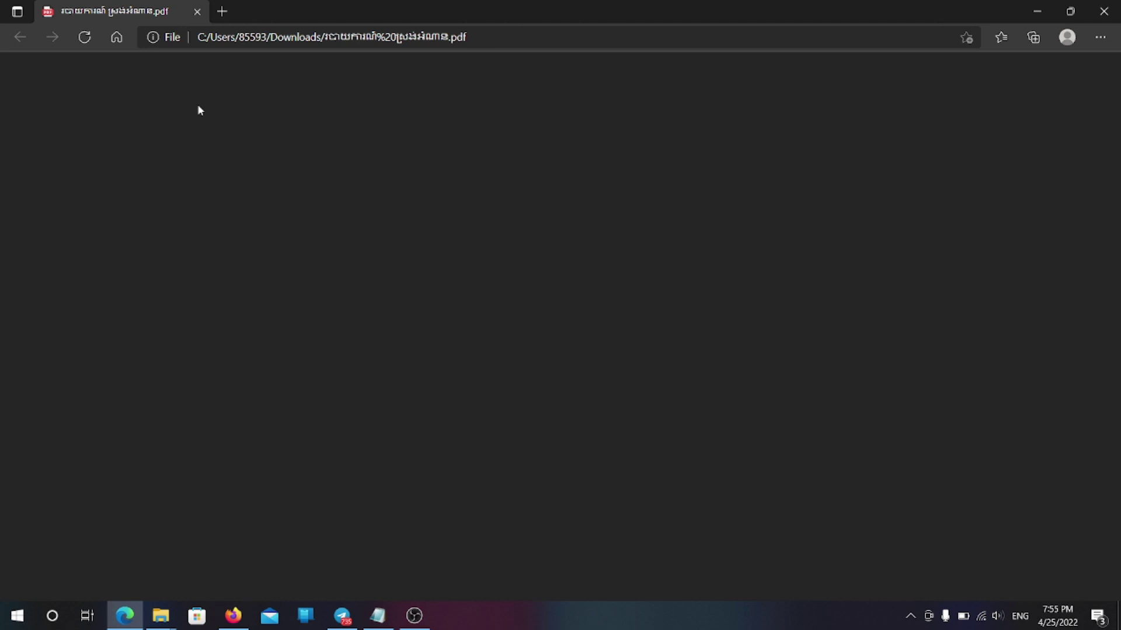
{"action": "key", "text": "ctrl+w"}
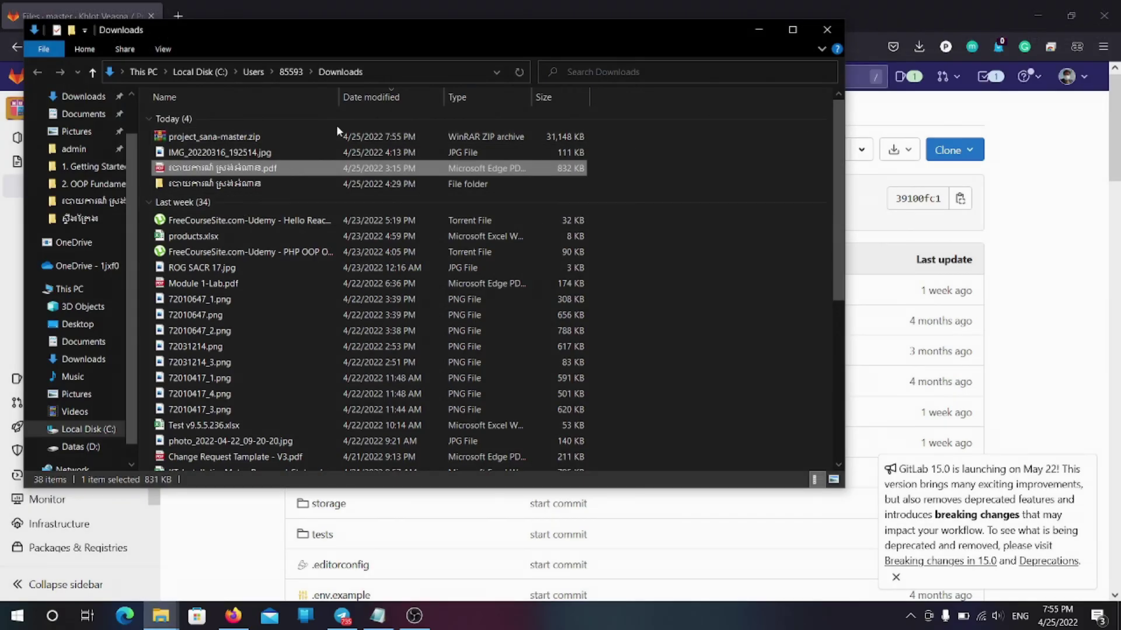
Copy project_sana-master.zip from Downloads into C:\xampp\htdocs, replacing the existing file of the same name.
{"action": "left_click", "coordinate": [198, 137]}
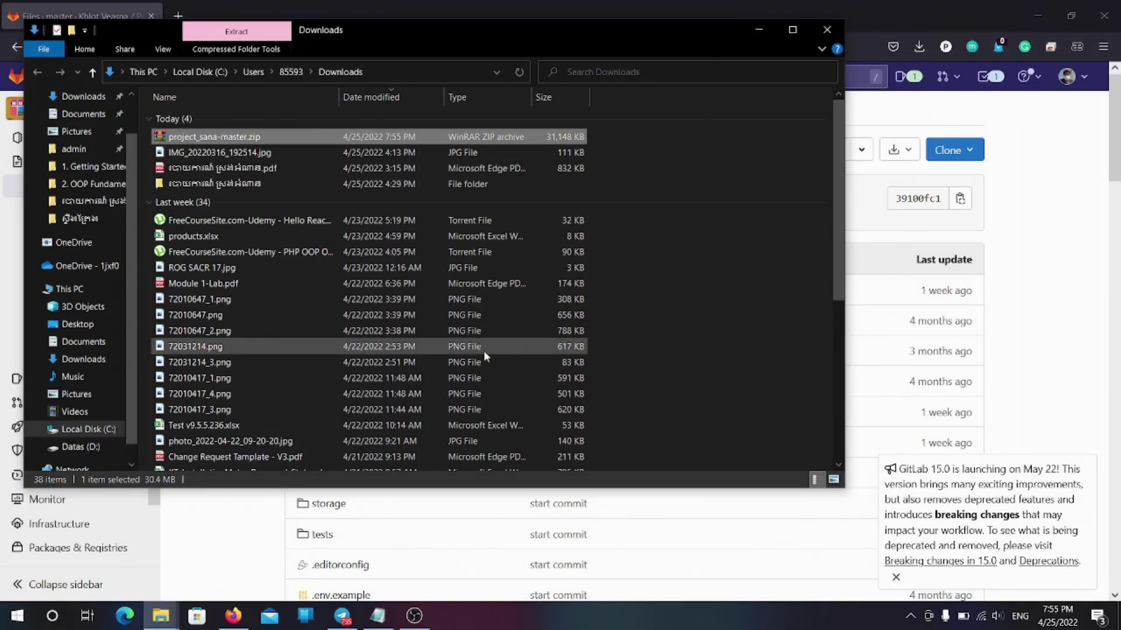
{"action": "left_click", "coordinate": [80, 447]}
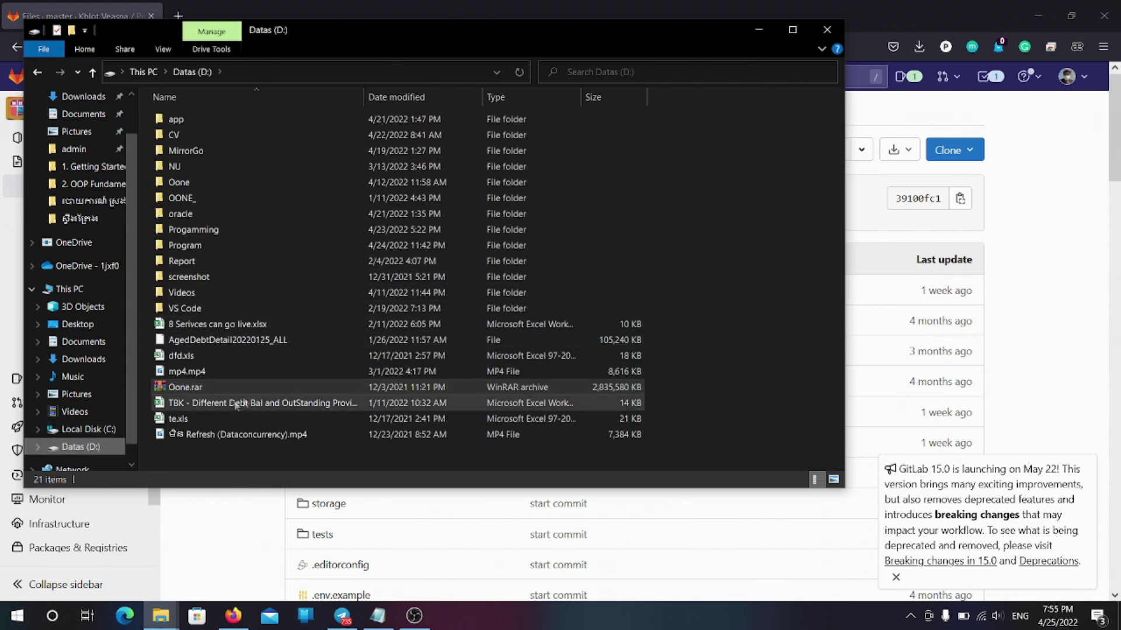
{"action": "left_click", "coordinate": [98, 430]}
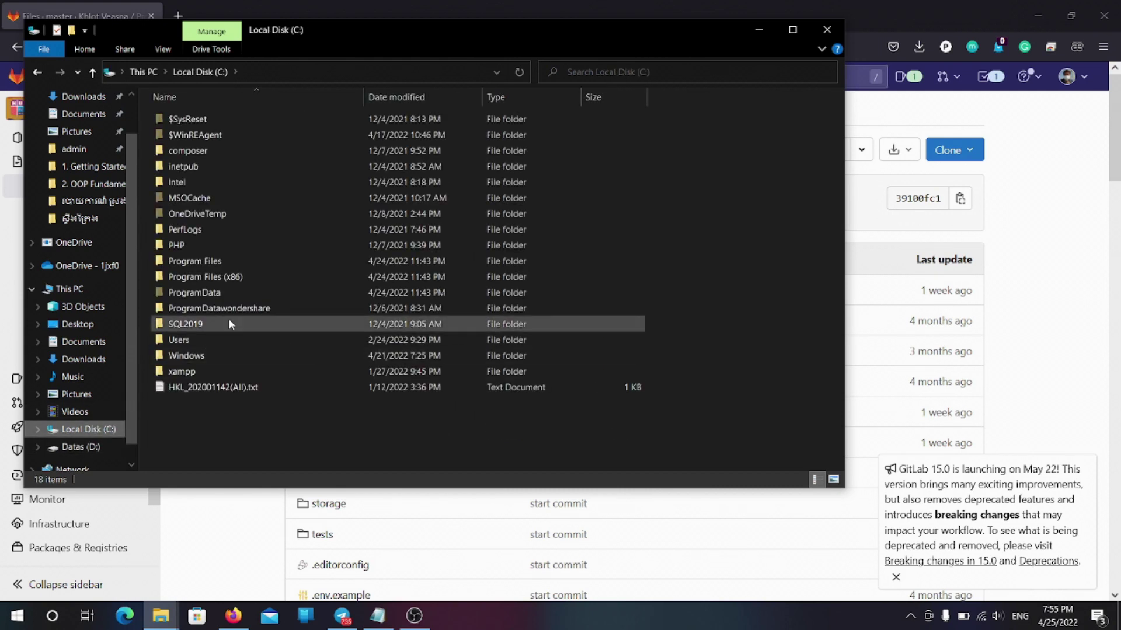
{"action": "double_click", "coordinate": [185, 369]}
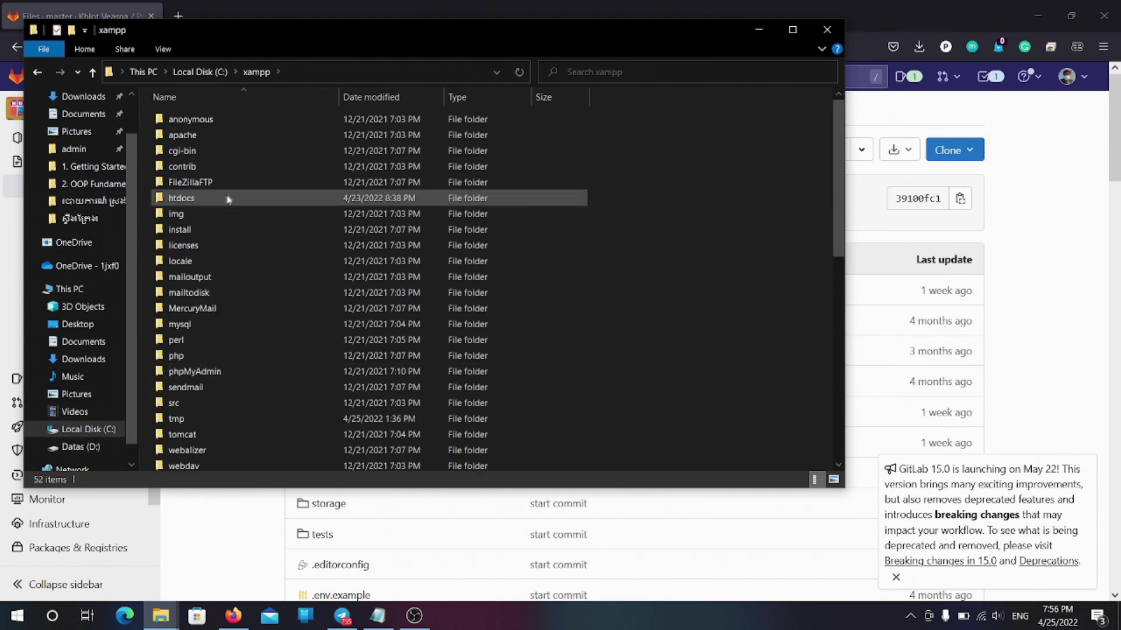
{"action": "double_click", "coordinate": [227, 200]}
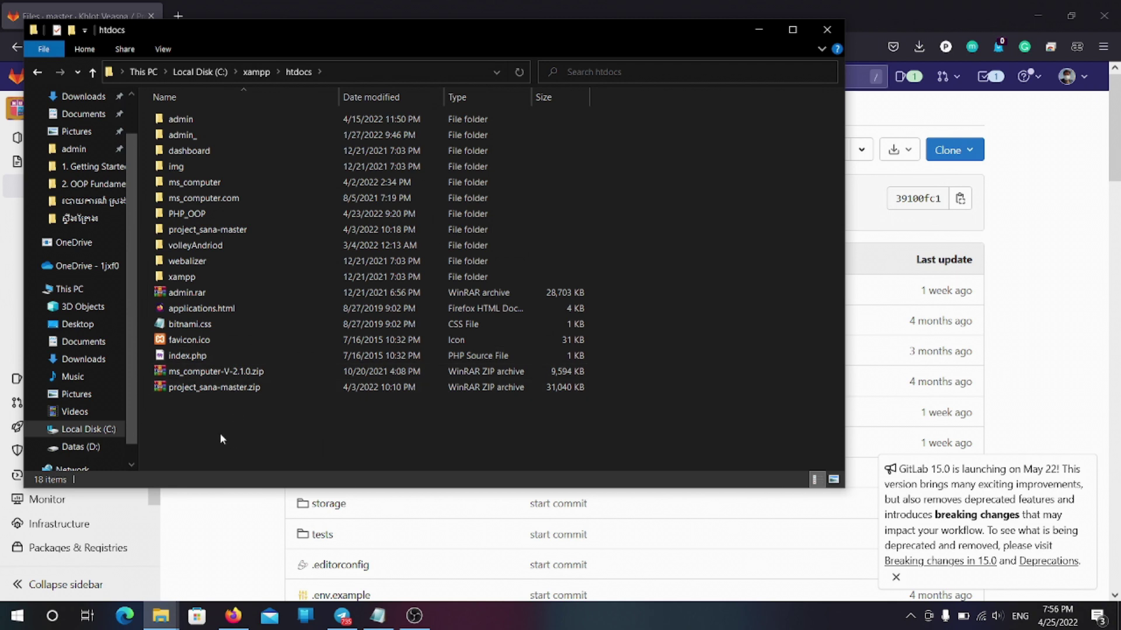
{"action": "key", "text": "ctrl+v"}
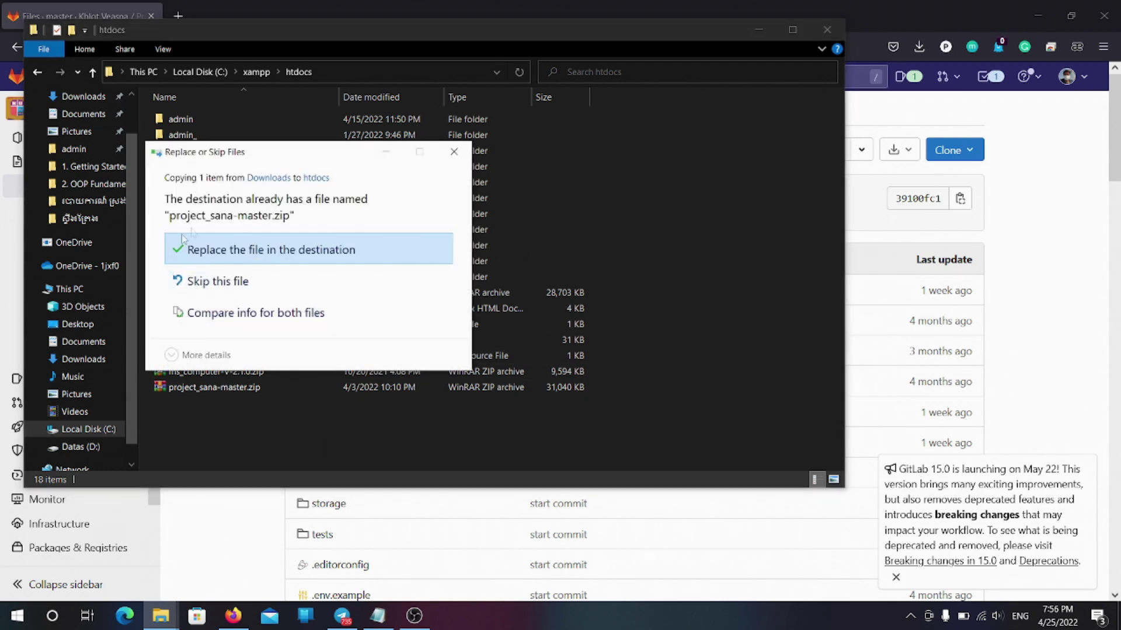
{"action": "left_click", "coordinate": [222, 248]}
{"action": "left_click", "coordinate": [285, 427]}
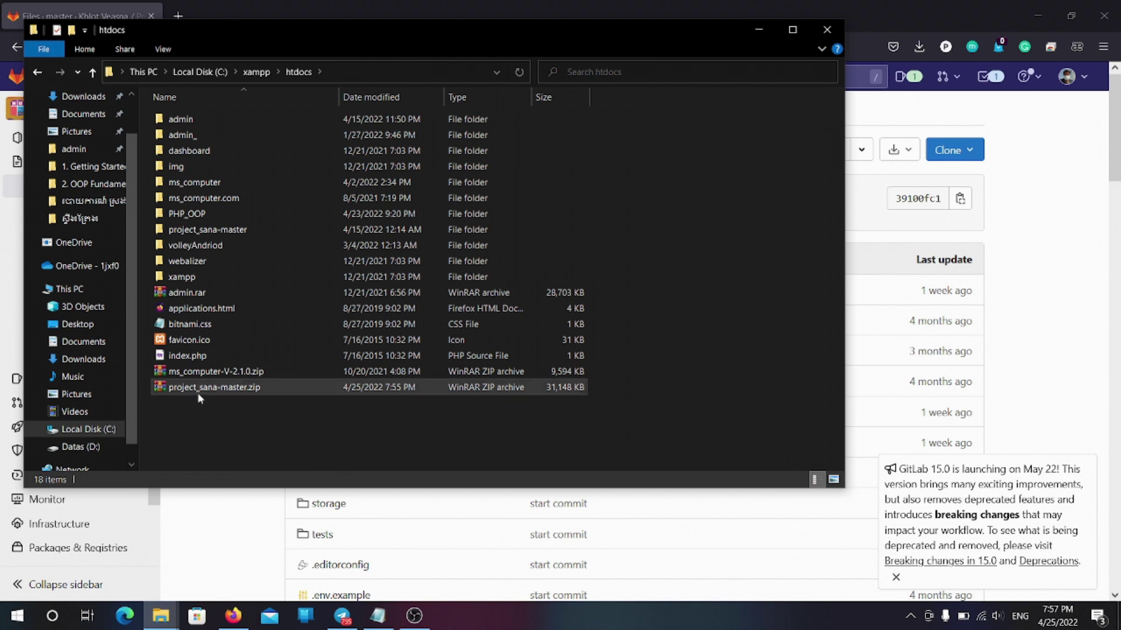
Create a new folder named test inside htdocs.
{"action": "right_click", "coordinate": [192, 424]}
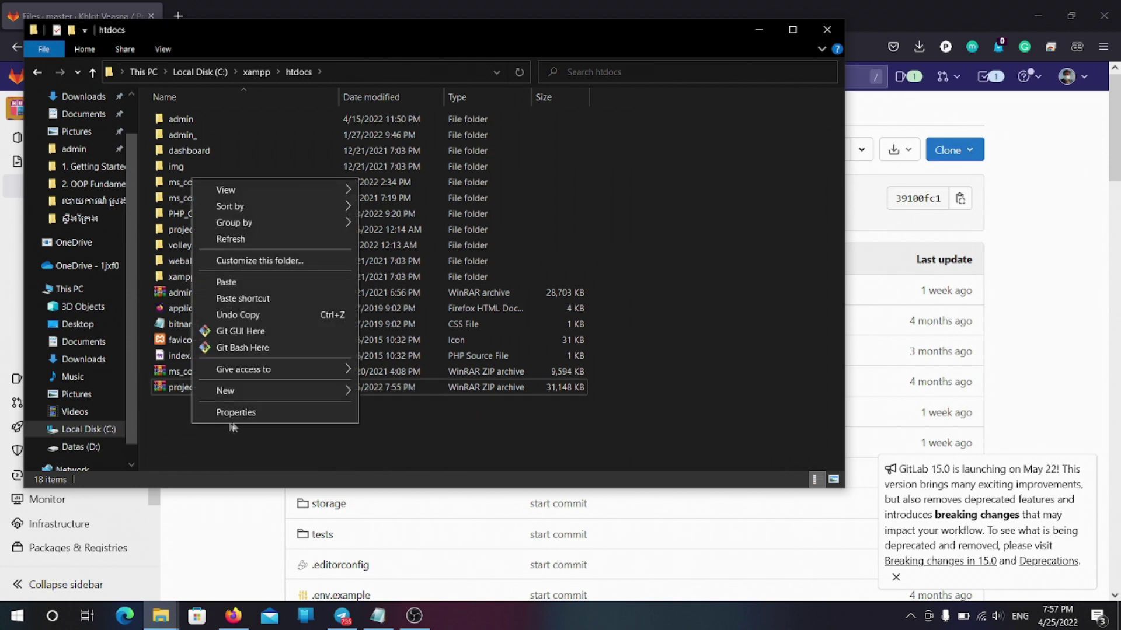
{"action": "mouse_move", "coordinate": [308, 392]}
{"action": "left_click", "coordinate": [387, 392]}
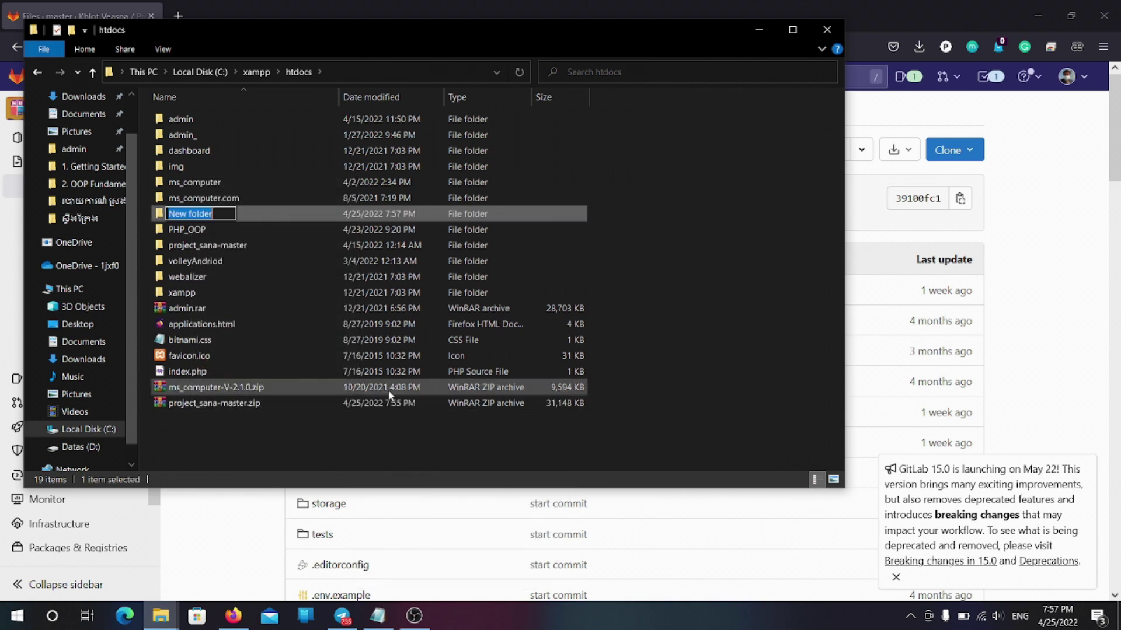
{"action": "key", "text": "BackSpace"}
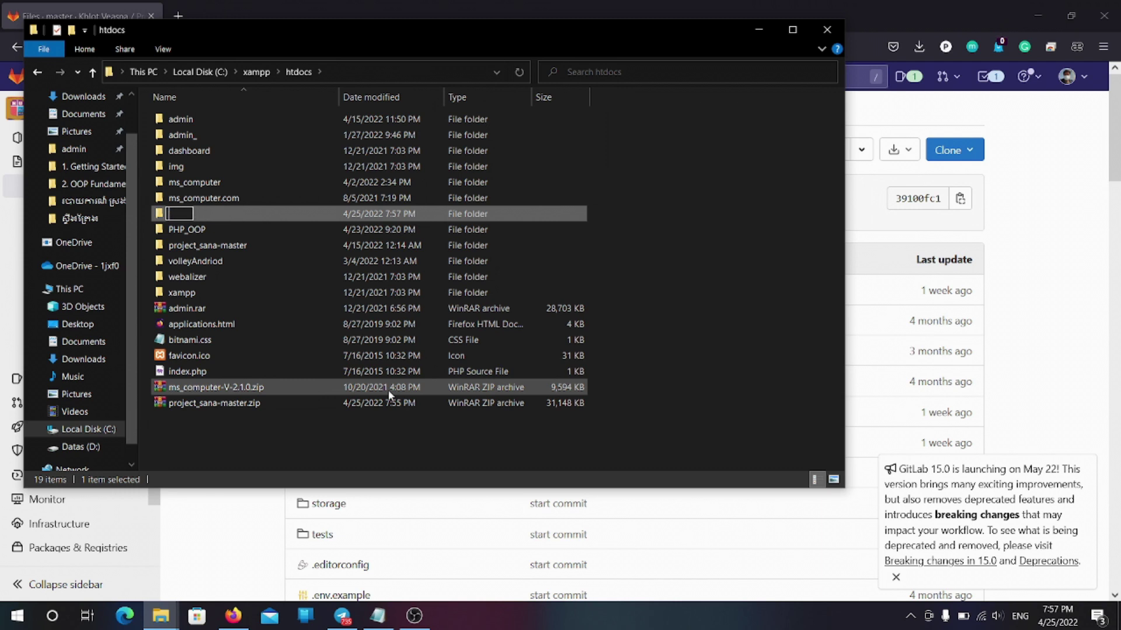
{"action": "type", "text": "test"}
{"action": "key", "text": "Return"}
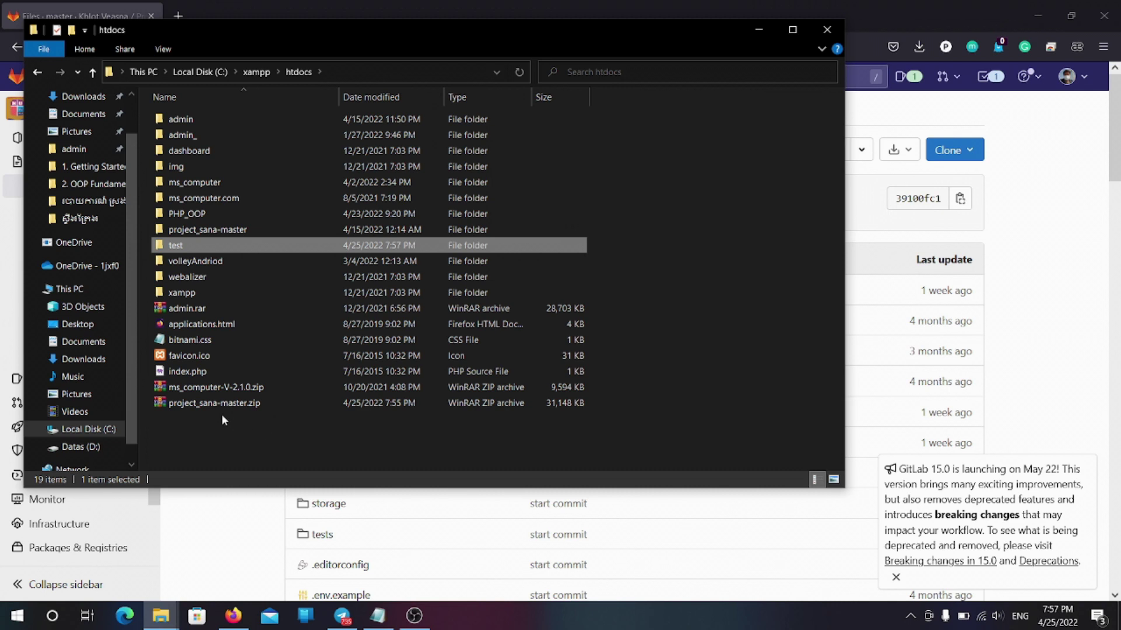
Move project_sana-master.zip into the test folder and extract it there.
{"action": "left_click_drag", "start_coordinate": [200, 405], "coordinate": [225, 246]}
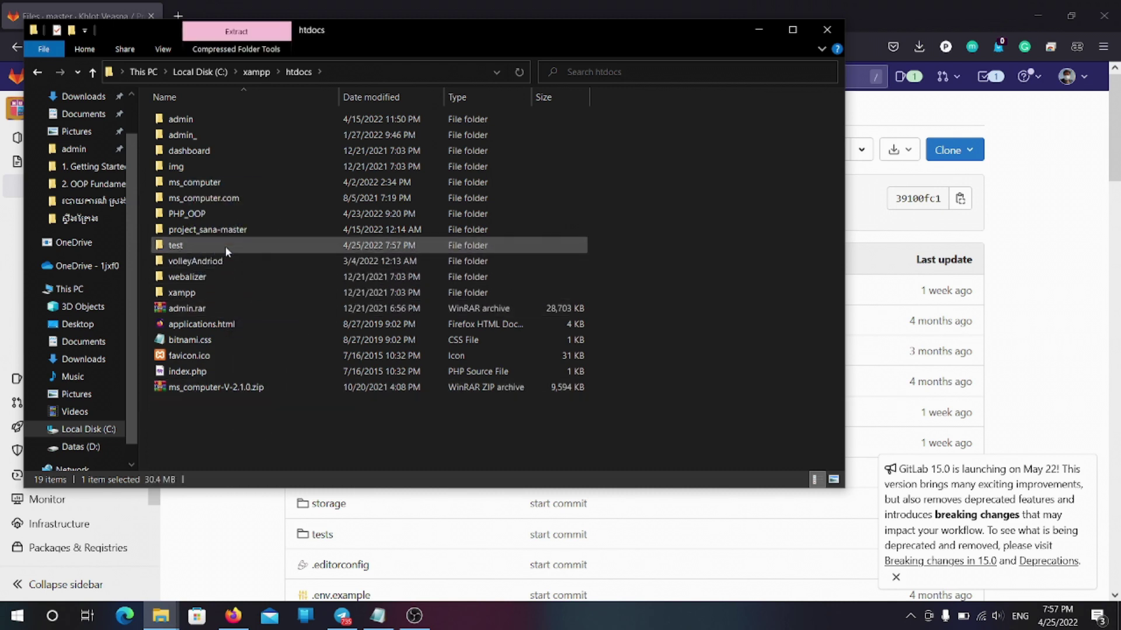
{"action": "double_click", "coordinate": [204, 248]}
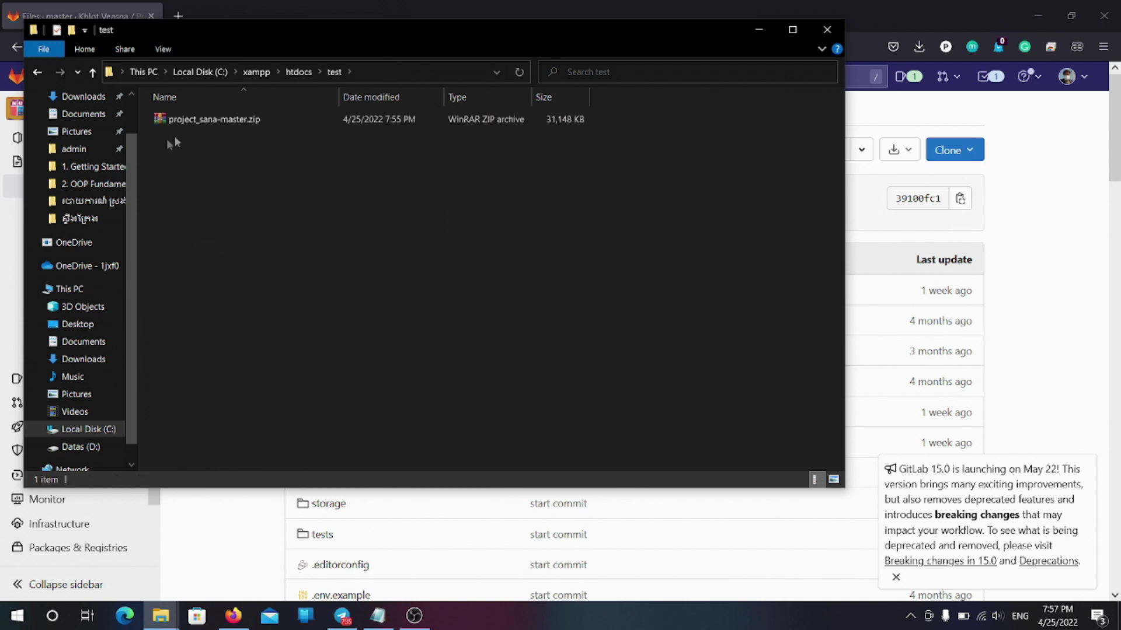
{"action": "left_click", "coordinate": [213, 118]}
{"action": "right_click", "coordinate": [221, 116]}
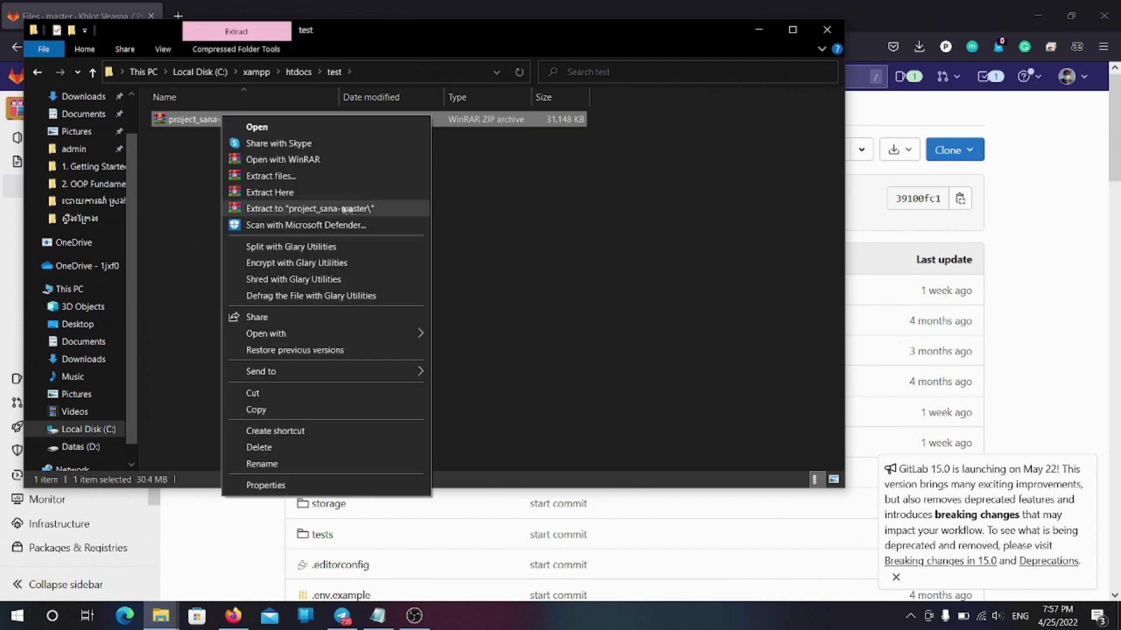
{"action": "left_click", "coordinate": [321, 192]}
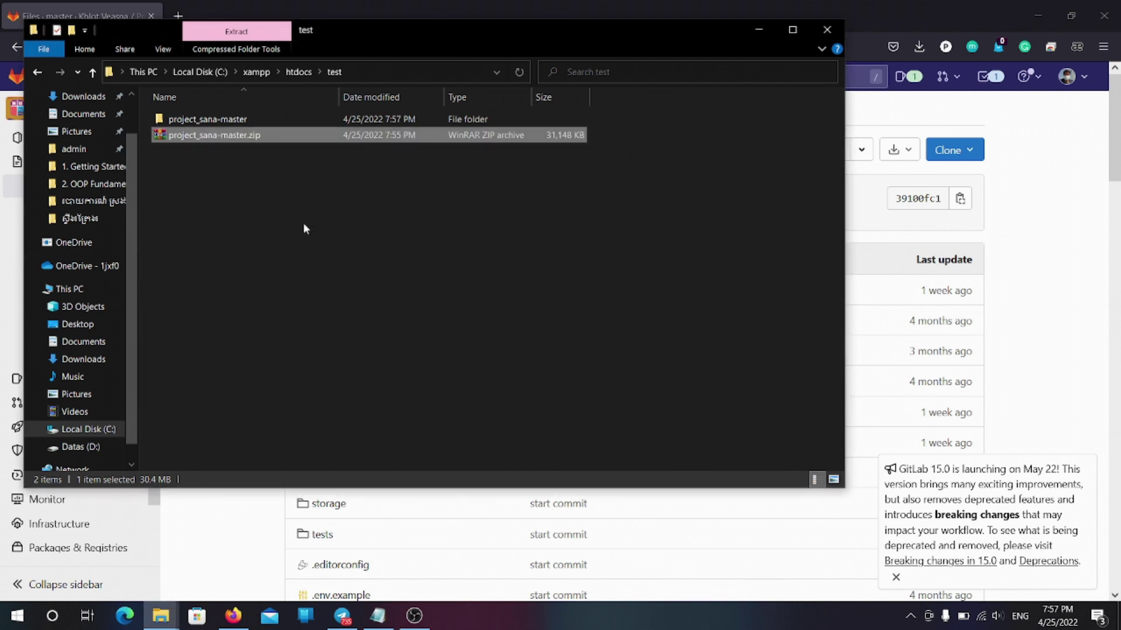
Check the contents of the extracted project_sana-master folder and delete project_sana-master.zip from the test folder.
{"action": "double_click", "coordinate": [216, 120]}
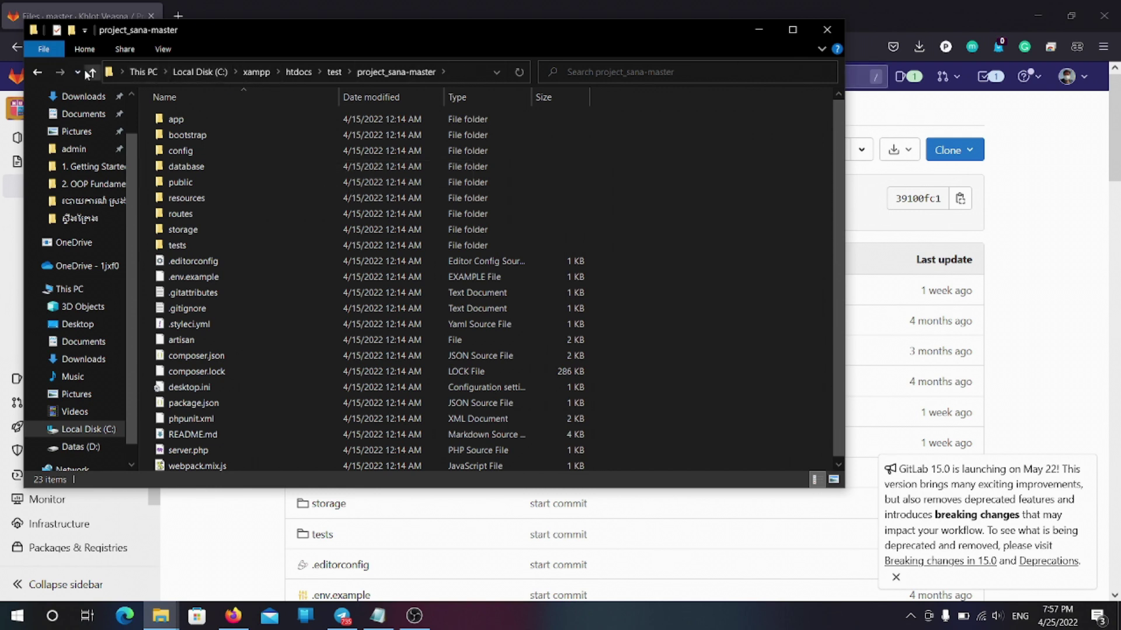
{"action": "left_click", "coordinate": [90, 73]}
{"action": "left_click", "coordinate": [223, 136]}
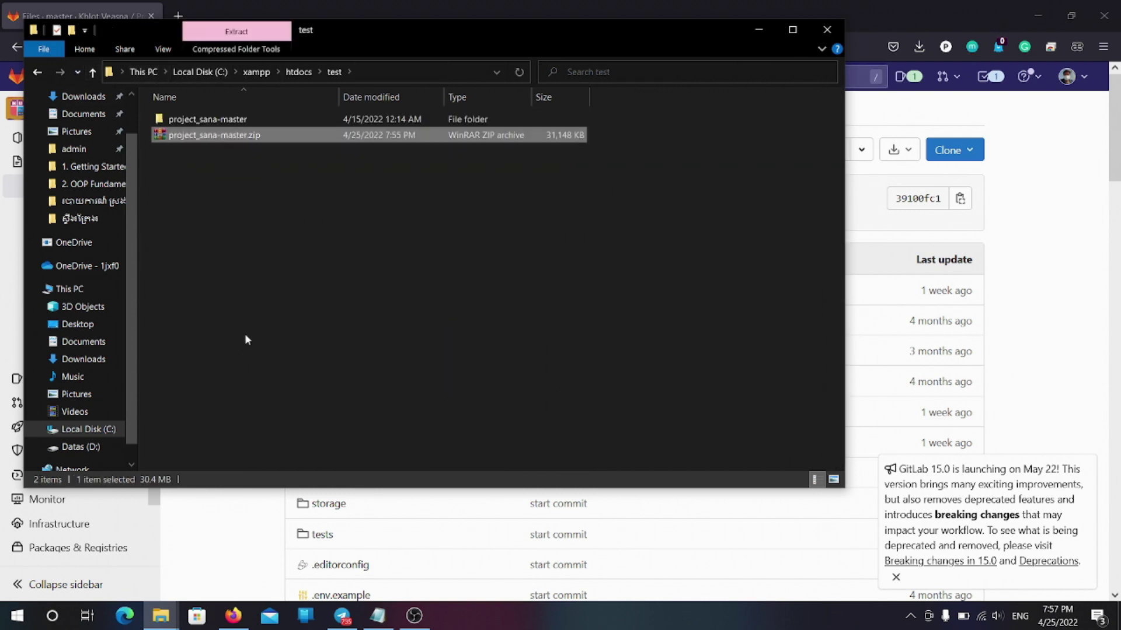
{"action": "key", "text": "Delete"}
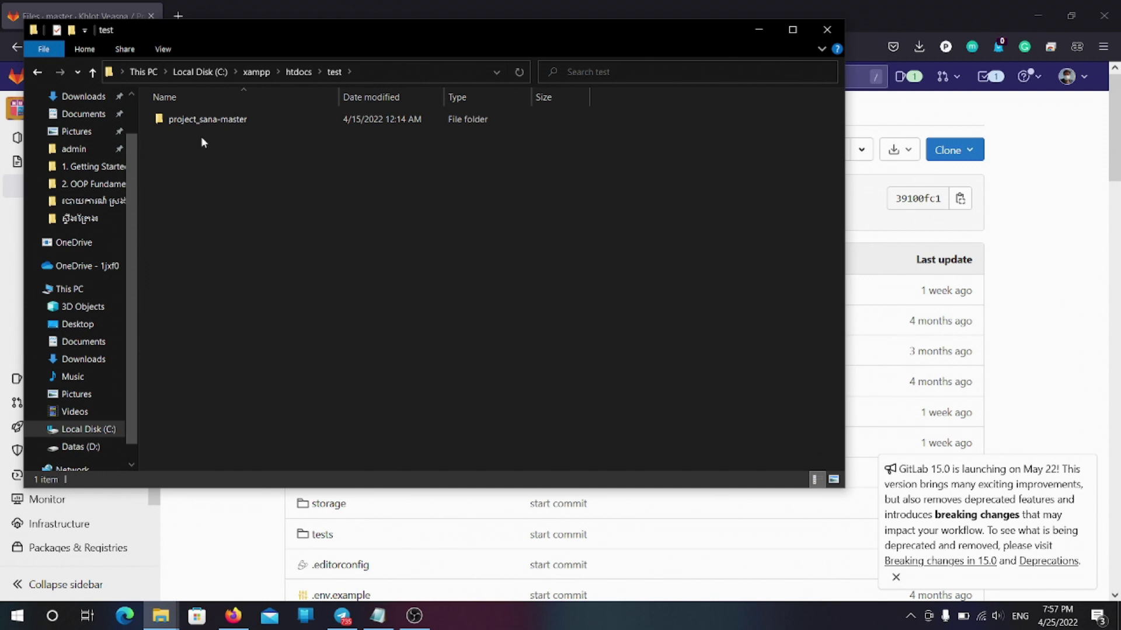
Open the project_sana-master folder, then switch to Notepad and place its list of setup commands beside the folder window.
{"action": "double_click", "coordinate": [203, 120]}
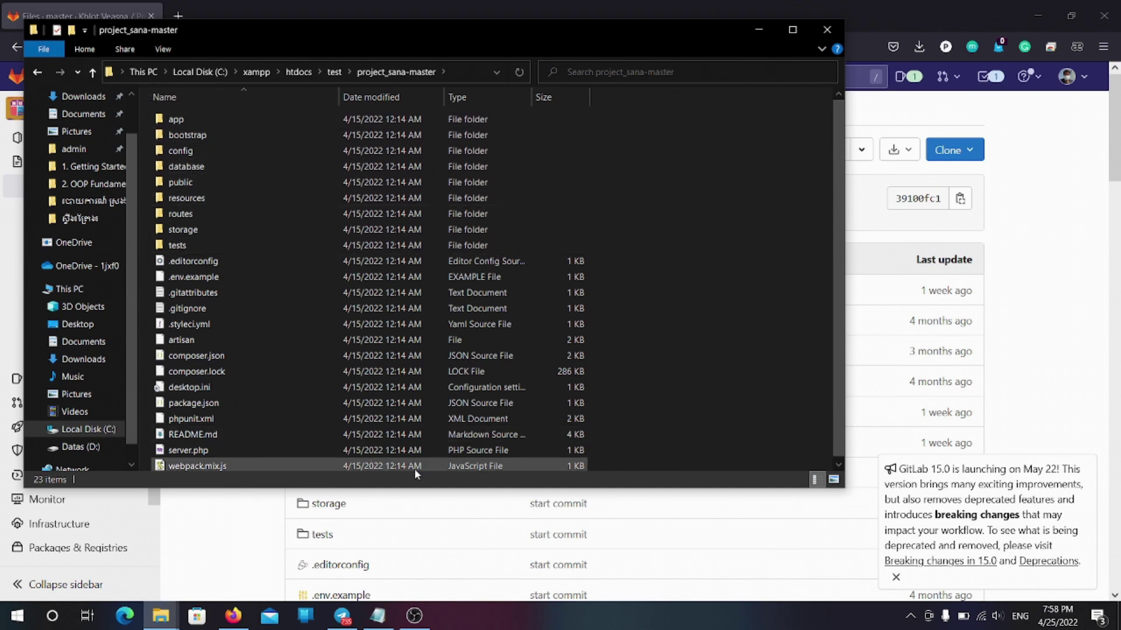
{"action": "left_click", "coordinate": [377, 615]}
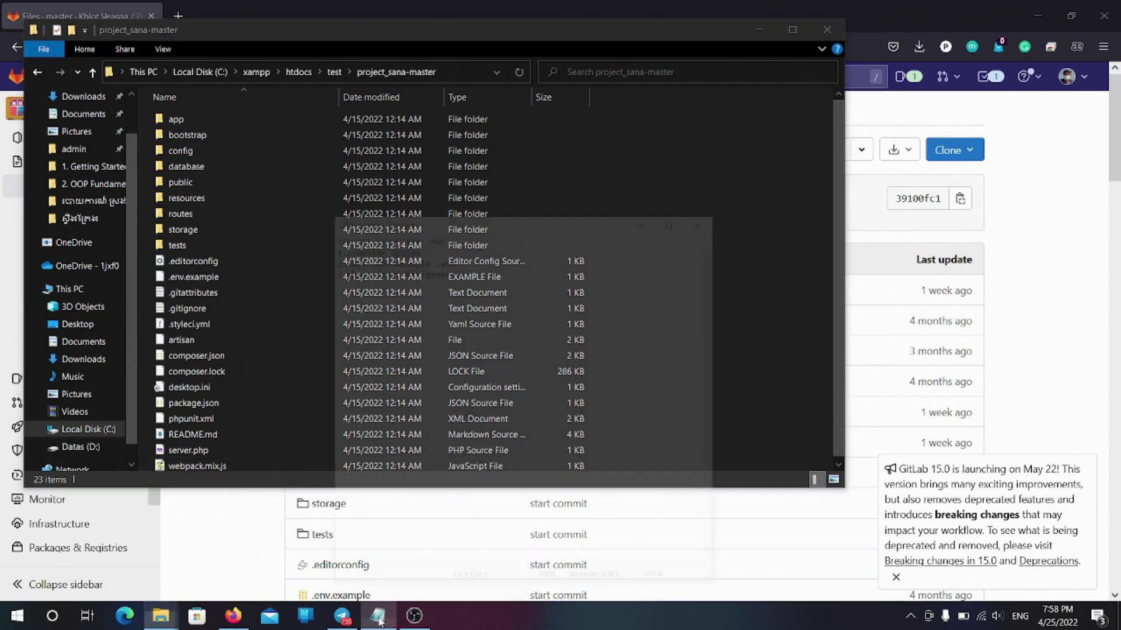
{"action": "left_click_drag", "start_coordinate": [540, 146], "coordinate": [662, 104]}
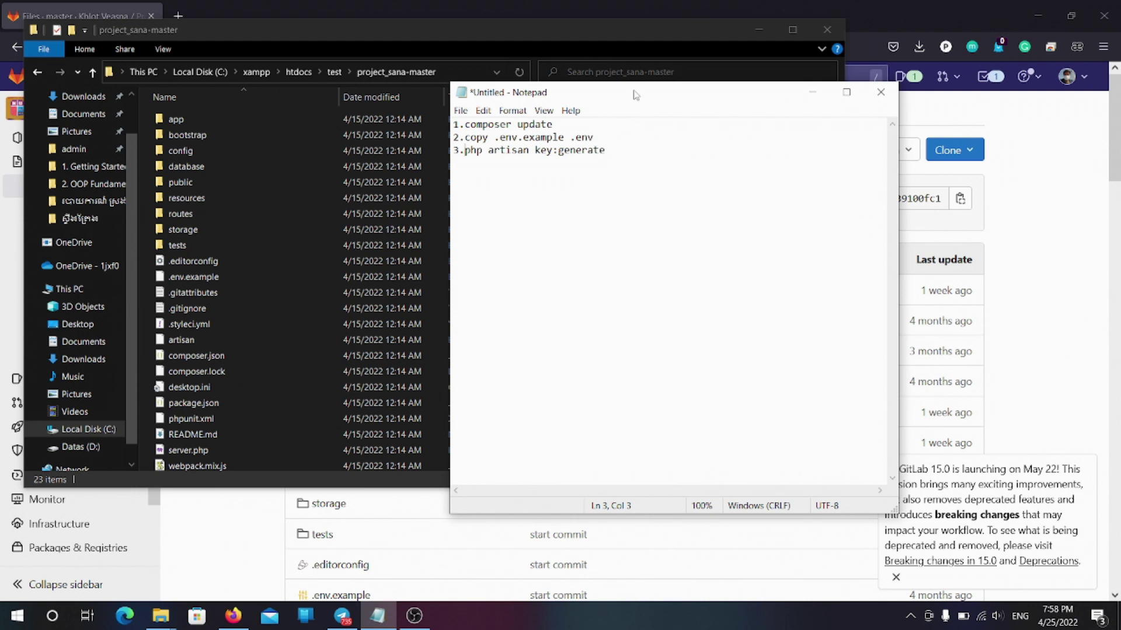
{"action": "left_click_drag", "start_coordinate": [635, 95], "coordinate": [831, 86]}
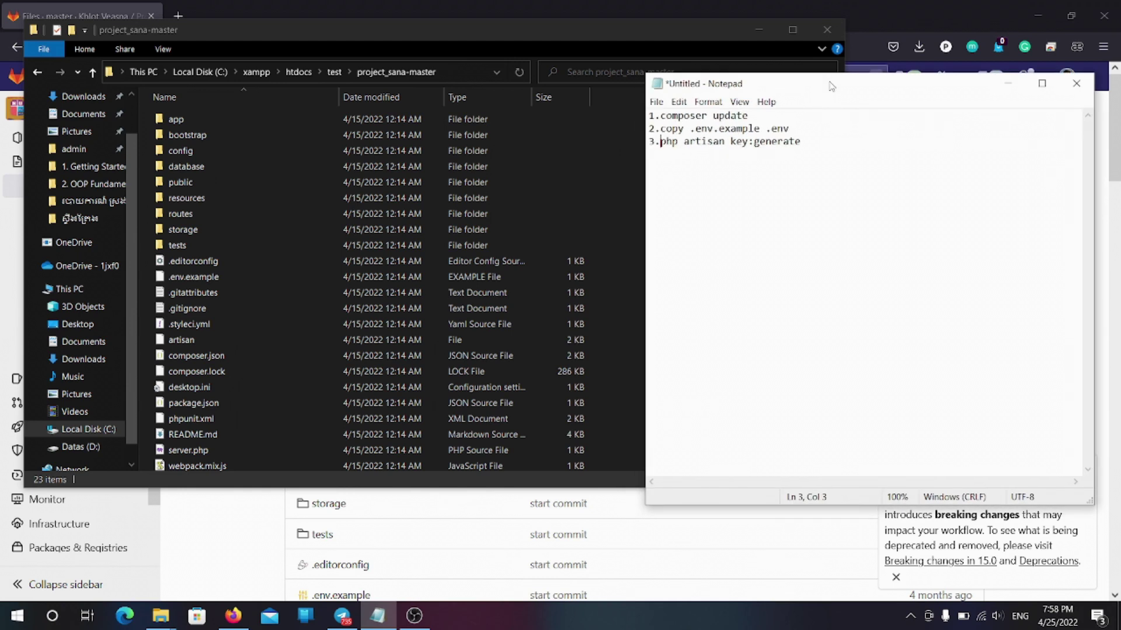
Open a Command Prompt (cmd) directly in the C:\xampp\htdocs\test\project_sana-master folder.
{"action": "left_click", "coordinate": [448, 72]}
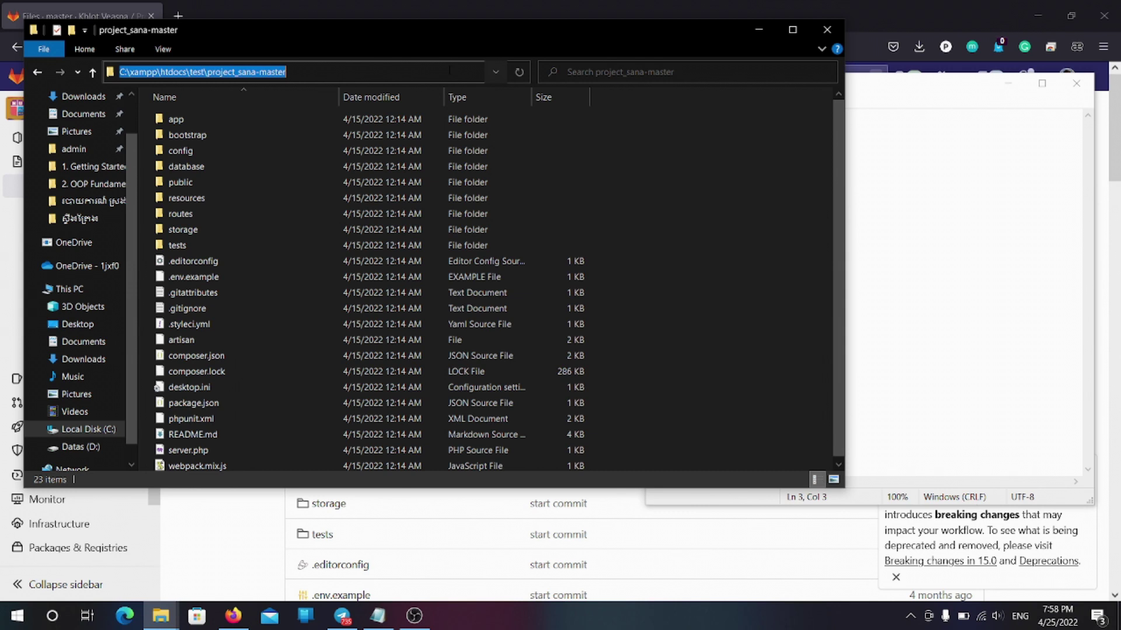
{"action": "type", "text": "cm"}
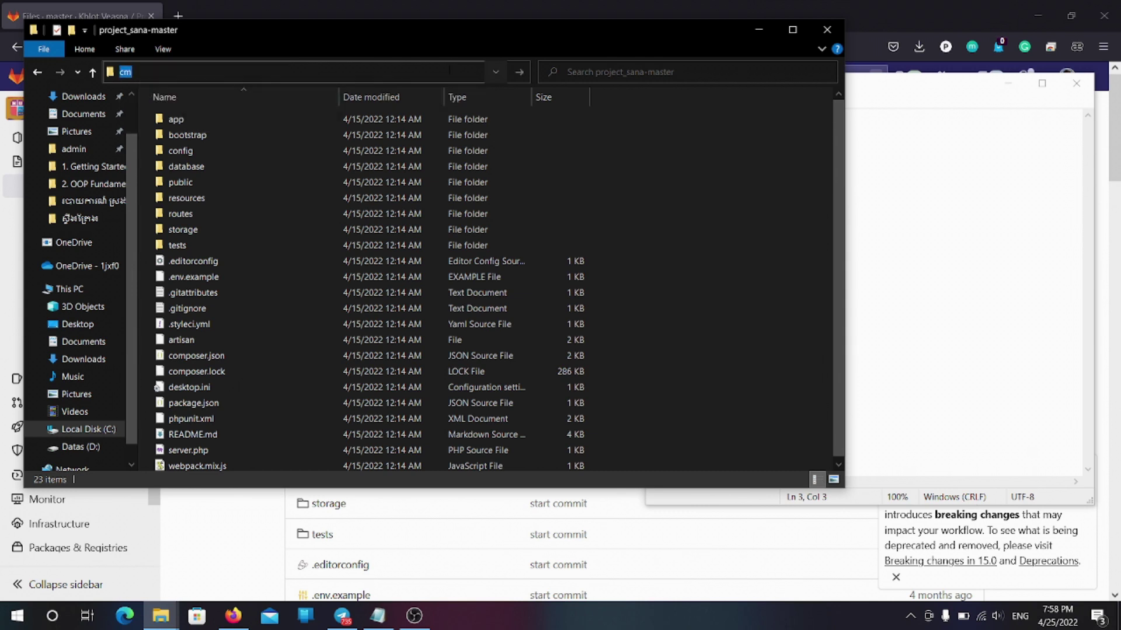
{"action": "type", "text": "d"}
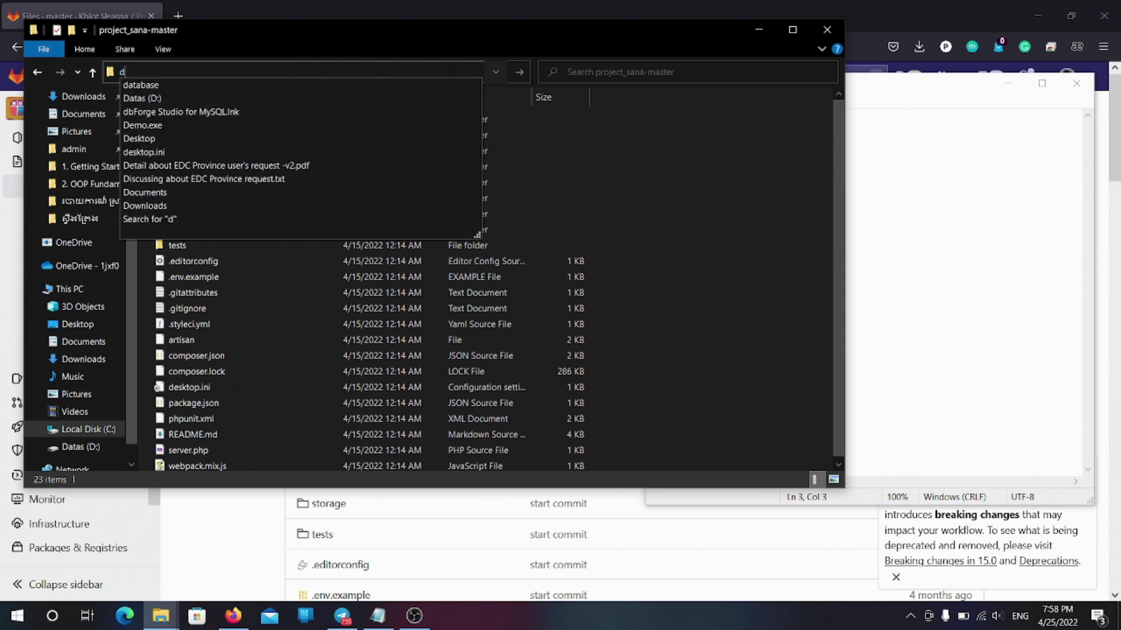
{"action": "key", "text": "BackSpace"}
{"action": "key", "text": "Return"}
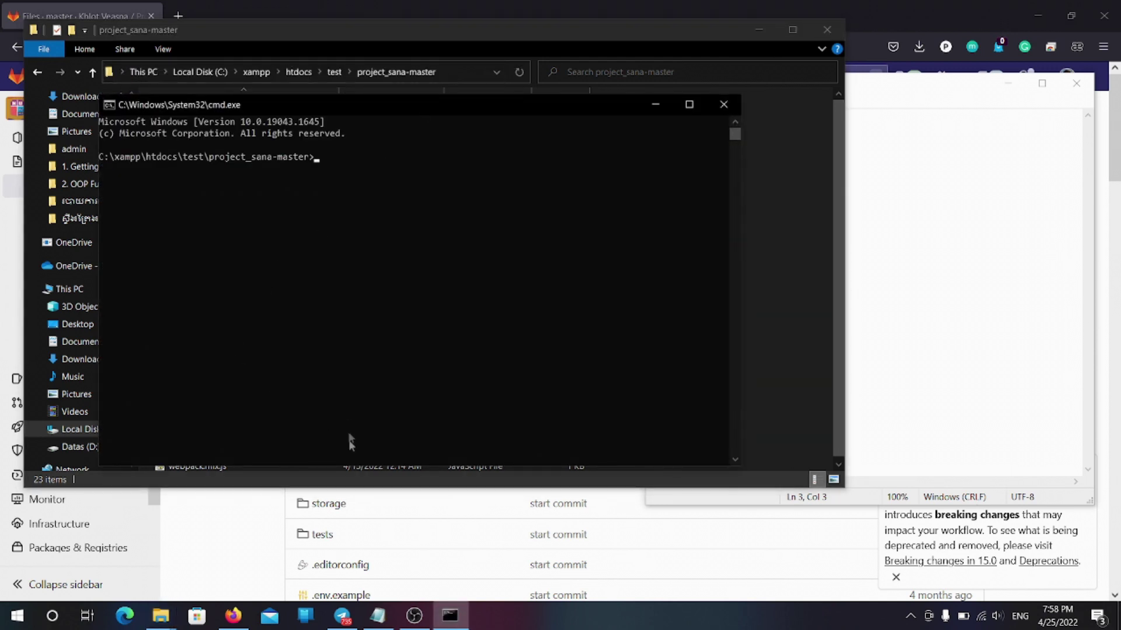
Arrange the Command Prompt beside the Notepad command list and run composer update in the project folder.
{"action": "left_click", "coordinate": [378, 616]}
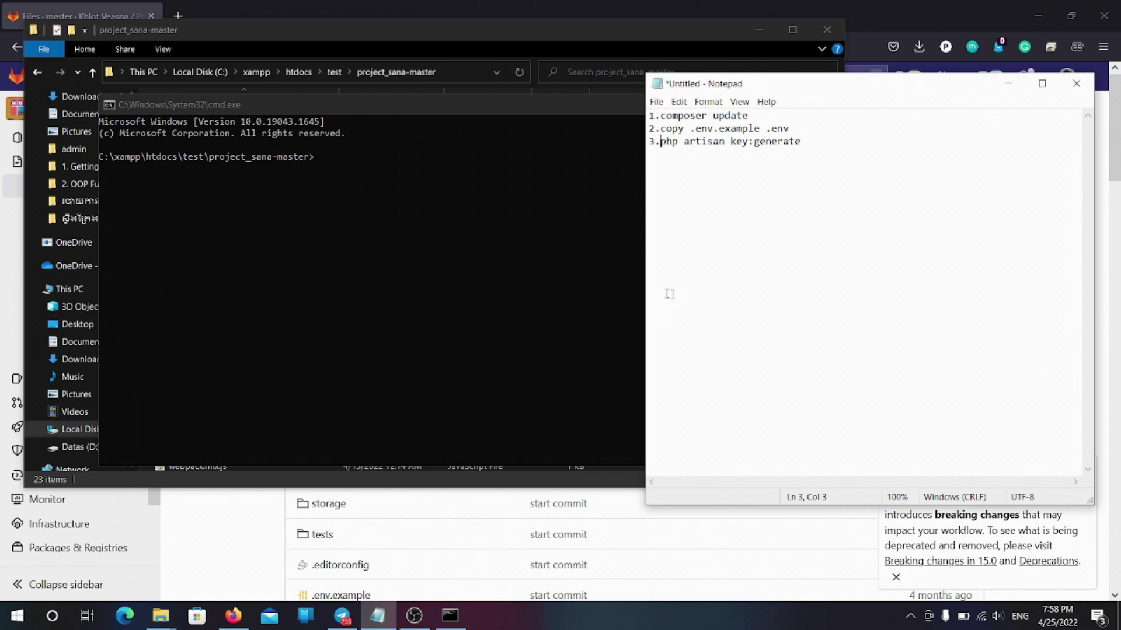
{"action": "left_click", "coordinate": [358, 160]}
{"action": "left_click_drag", "start_coordinate": [464, 109], "coordinate": [371, 67]}
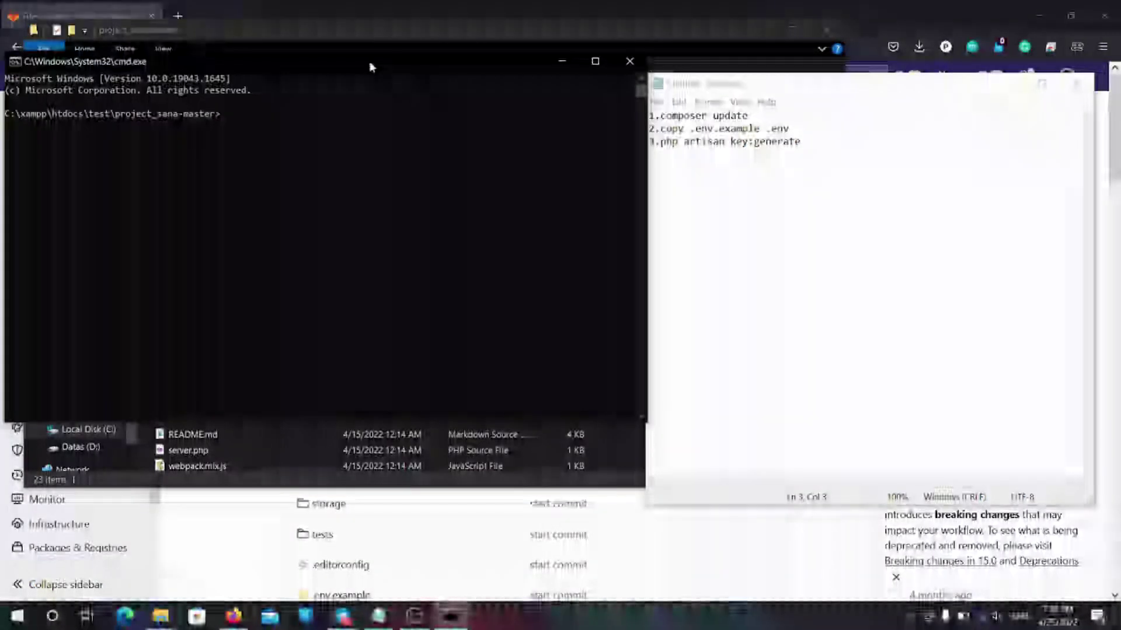
{"action": "type", "text": "compo"}
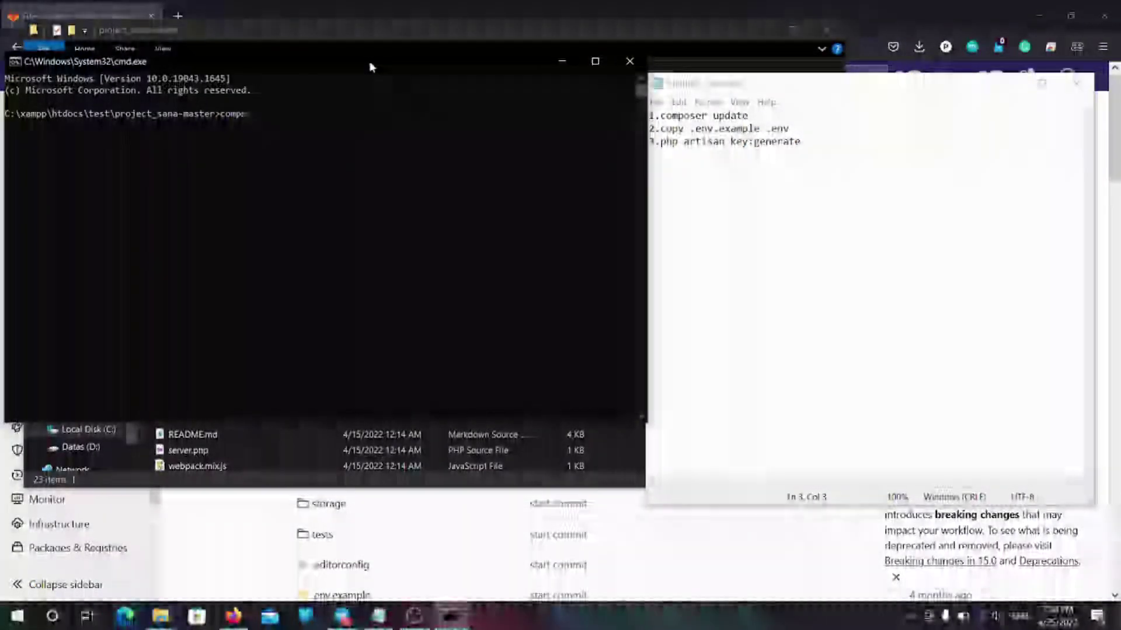
{"action": "type", "text": "ser update"}
{"action": "key", "text": "Return"}
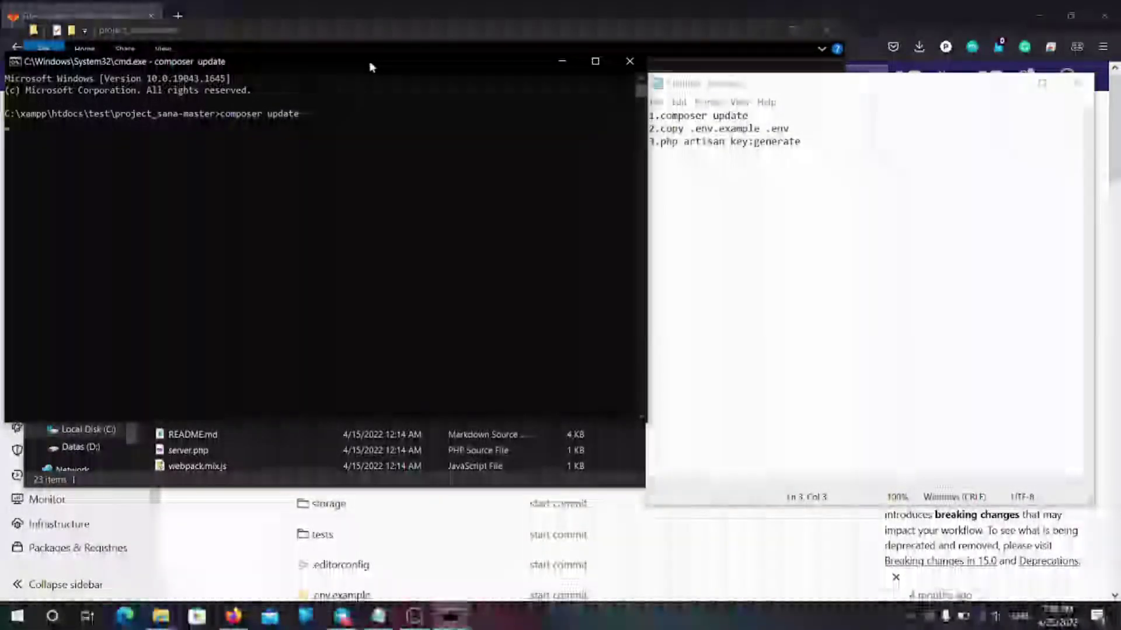